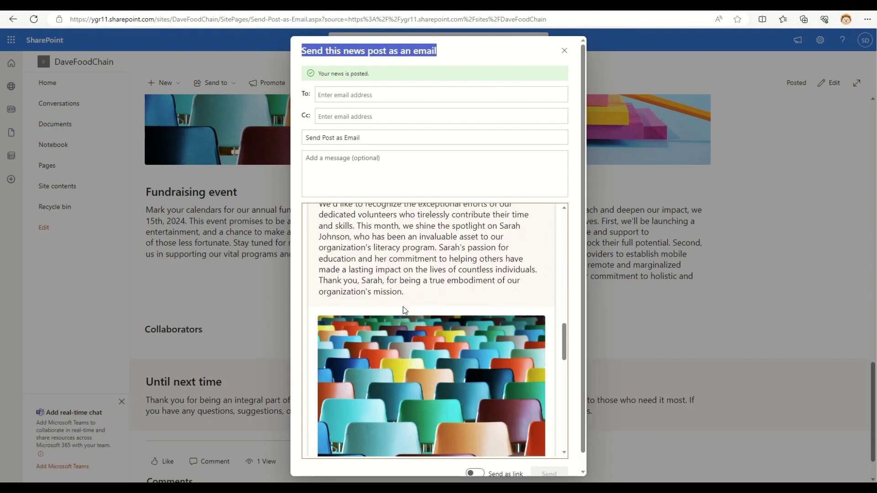
Add the suggested contact as the email recipient in the To field
{"action": "left_click", "coordinate": [351, 94]}
{"action": "type", "text": "sigar"}
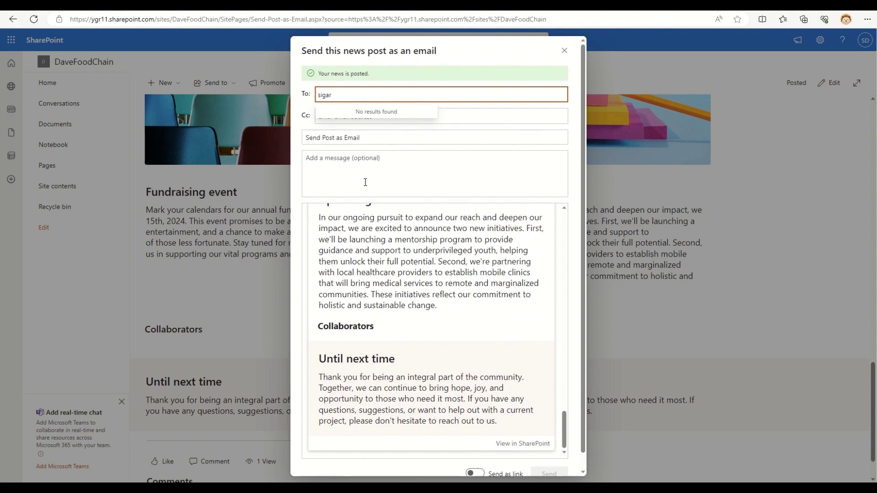
{"action": "scroll", "coordinate": [379, 215], "scroll_direction": "up", "scroll_amount": 5}
{"action": "key", "text": "Return"}
{"action": "left_click", "coordinate": [330, 117]}
Change the subject to 'Look at this post send as an Email' and send the post
{"action": "left_click", "coordinate": [373, 138]}
{"action": "key", "text": "Home"}
{"action": "type", "text": "Look at this post"}
{"action": "left_click_drag", "start_coordinate": [356, 139], "coordinate": [373, 140]}
{"action": "type", "text": "send"}
{"action": "key", "text": "Delete"}
{"action": "key", "text": "Delete"}
{"action": "key", "text": "Delete"}
{"action": "key", "text": "Delete"}
{"action": "key", "text": "Delete"}
{"action": "key", "text": "ctrl+Right"}
{"action": "key", "text": "ctrl+Right"}
{"action": "type", "text": "an"}
{"action": "key", "text": "Tab"}
{"action": "scroll", "coordinate": [528, 370], "scroll_direction": "down", "scroll_amount": 15}
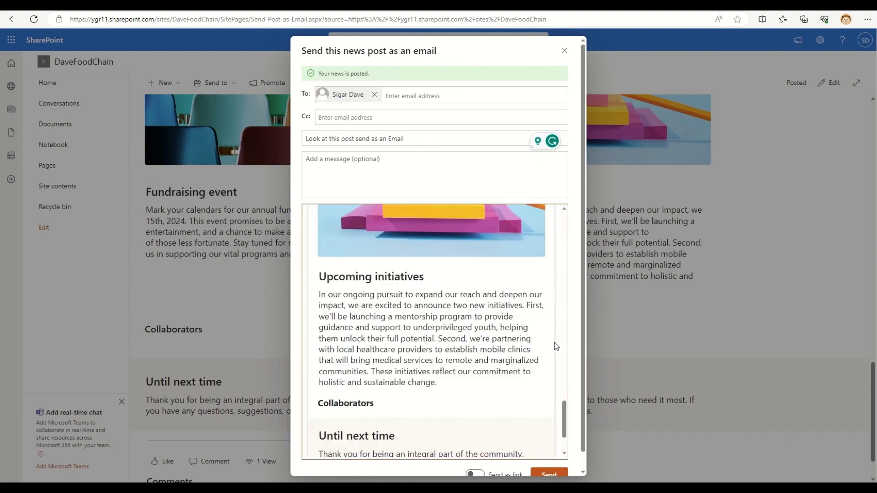
{"action": "left_click", "coordinate": [550, 475]}
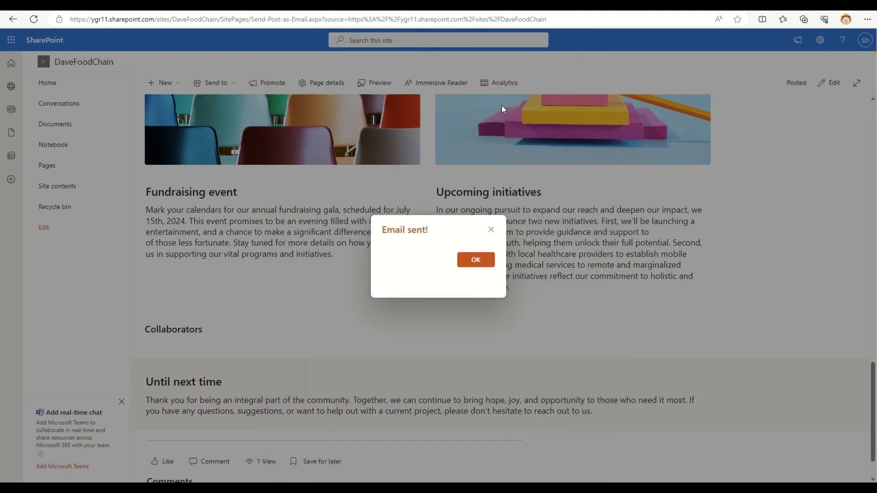
Dismiss the sent confirmation and open the received news-post email in the Outlook inbox
{"action": "left_click", "coordinate": [475, 259]}
{"action": "left_click", "coordinate": [865, 40]}
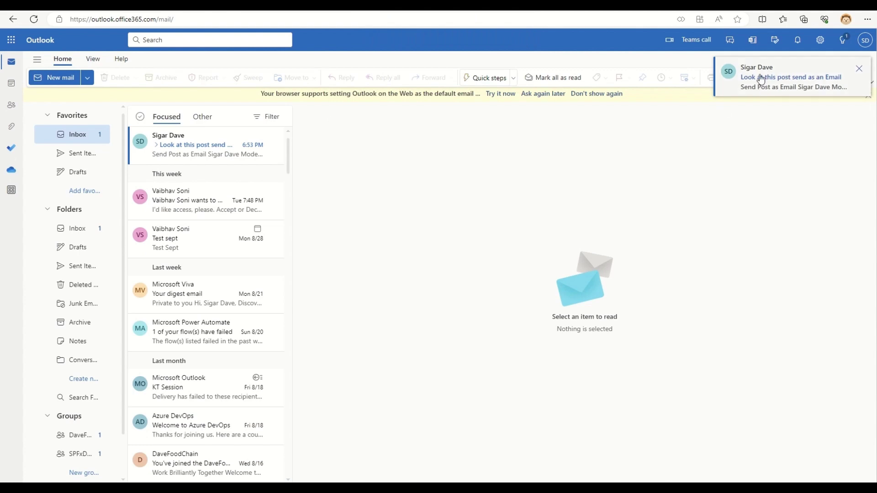
{"action": "left_click", "coordinate": [155, 145]}
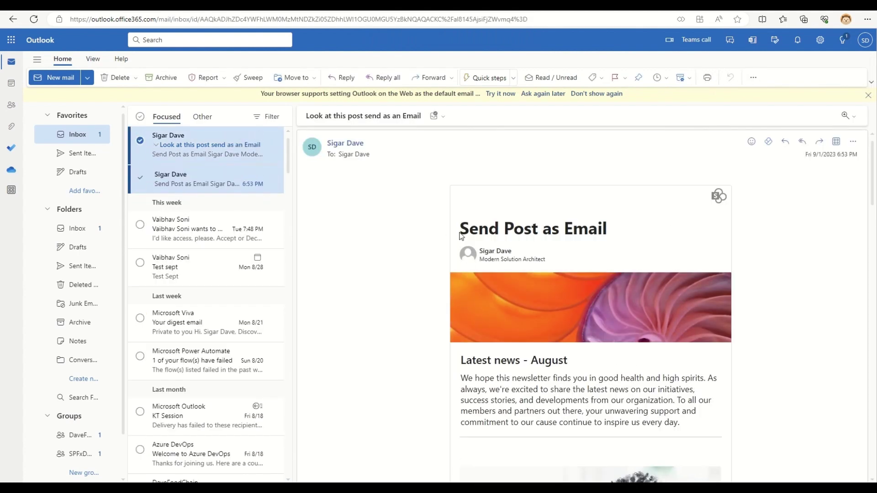
Read through the email and follow View in SharePoint back to the news post
{"action": "scroll", "coordinate": [761, 262], "scroll_direction": "down", "scroll_amount": 15}
{"action": "scroll", "coordinate": [761, 258], "scroll_direction": "down", "scroll_amount": 5}
{"action": "scroll", "coordinate": [761, 259], "scroll_direction": "up", "scroll_amount": 20}
{"action": "scroll", "coordinate": [617, 268], "scroll_direction": "down", "scroll_amount": 15}
{"action": "scroll", "coordinate": [629, 257], "scroll_direction": "down", "scroll_amount": 5}
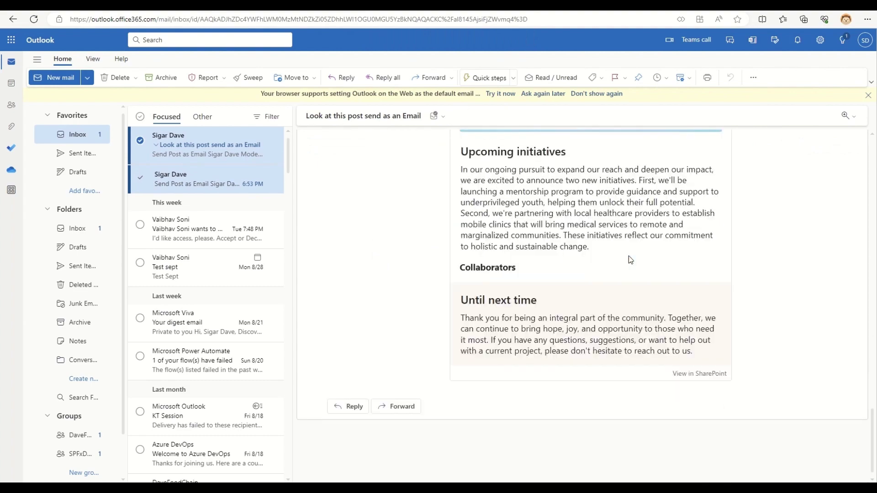
{"action": "left_click", "coordinate": [699, 376]}
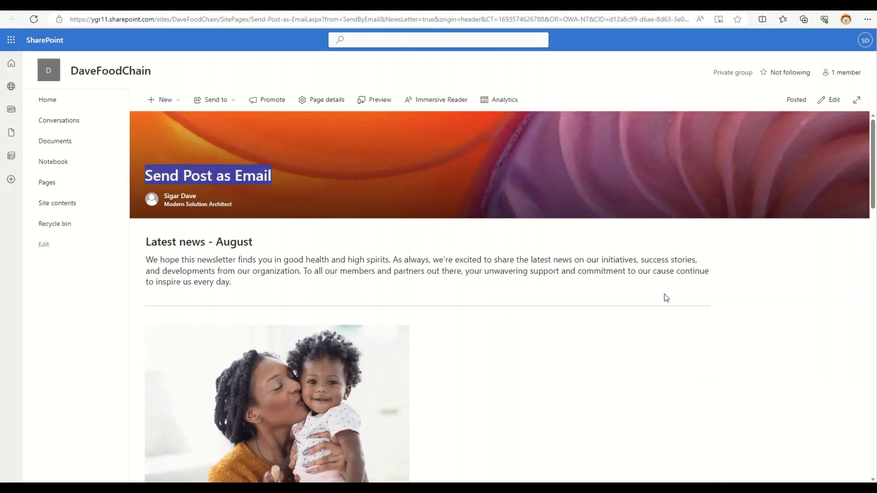
From the DaveFoodChain home page, choose + New > News post to show the templates
{"action": "scroll", "coordinate": [668, 300], "scroll_direction": "down", "scroll_amount": 10}
{"action": "scroll", "coordinate": [693, 335], "scroll_direction": "up", "scroll_amount": 10}
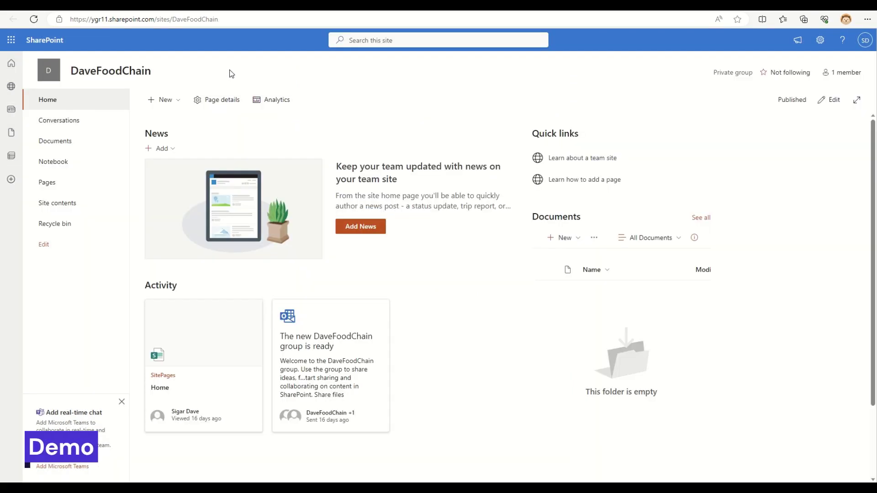
{"action": "left_click", "coordinate": [166, 102]}
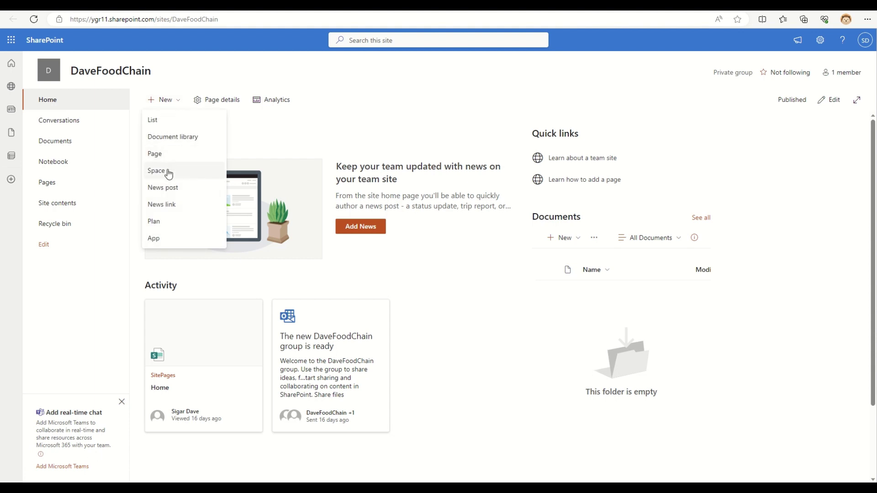
{"action": "left_click", "coordinate": [168, 189]}
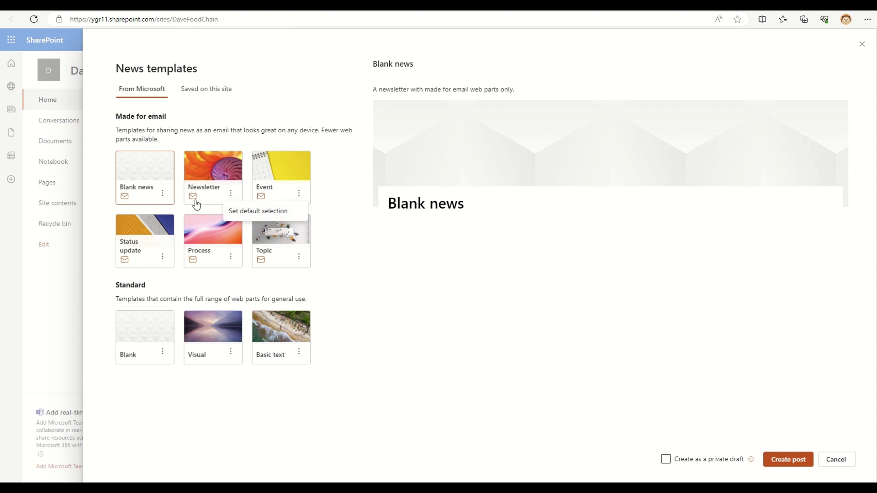
Pick the Newsletter template, review its preview, and create the post titled 'Send Post as Email'
{"action": "left_click", "coordinate": [209, 163]}
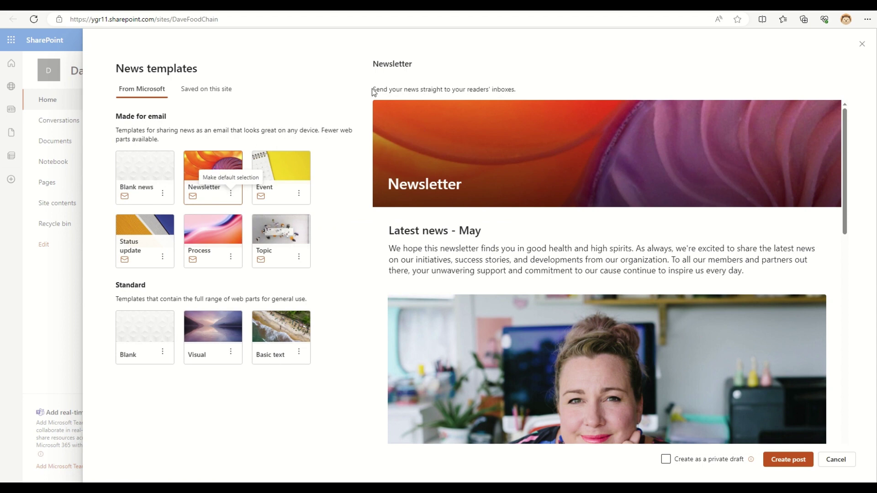
{"action": "left_click_drag", "start_coordinate": [374, 93], "coordinate": [528, 100]}
{"action": "scroll", "coordinate": [629, 223], "scroll_direction": "down", "scroll_amount": 1}
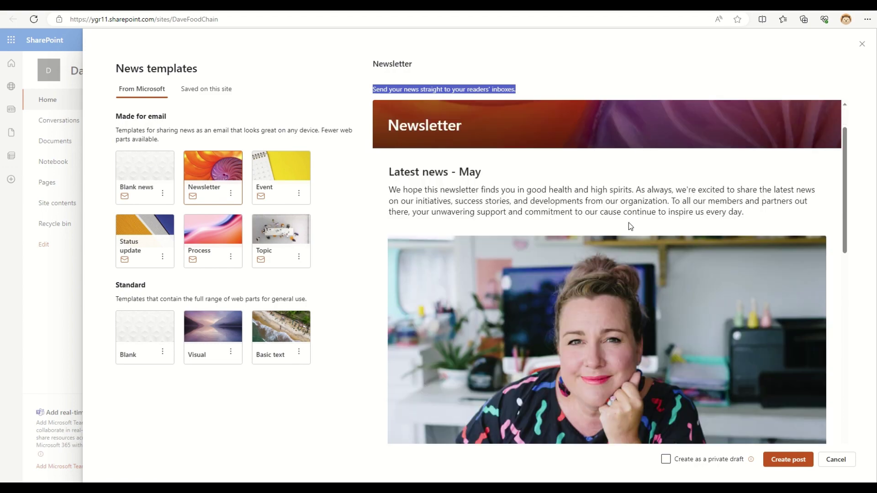
{"action": "scroll", "coordinate": [676, 217], "scroll_direction": "down", "scroll_amount": 3}
{"action": "scroll", "coordinate": [678, 218], "scroll_direction": "down", "scroll_amount": 10}
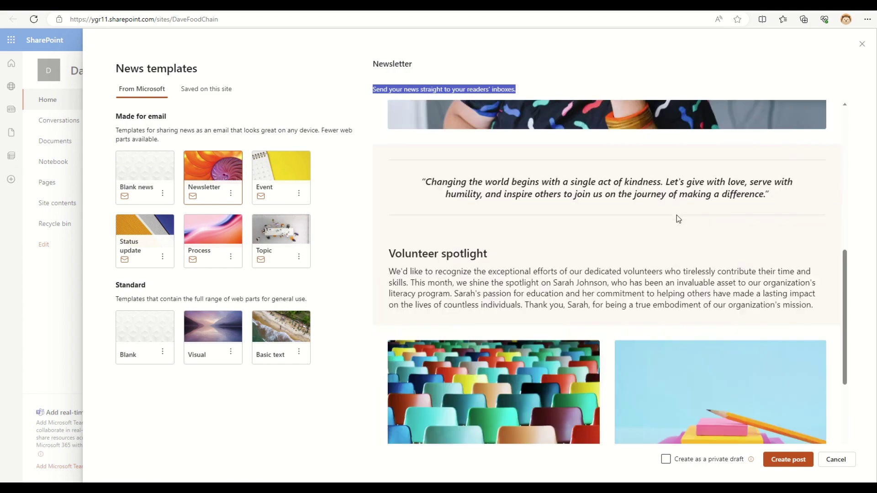
{"action": "scroll", "coordinate": [675, 225], "scroll_direction": "up", "scroll_amount": 15}
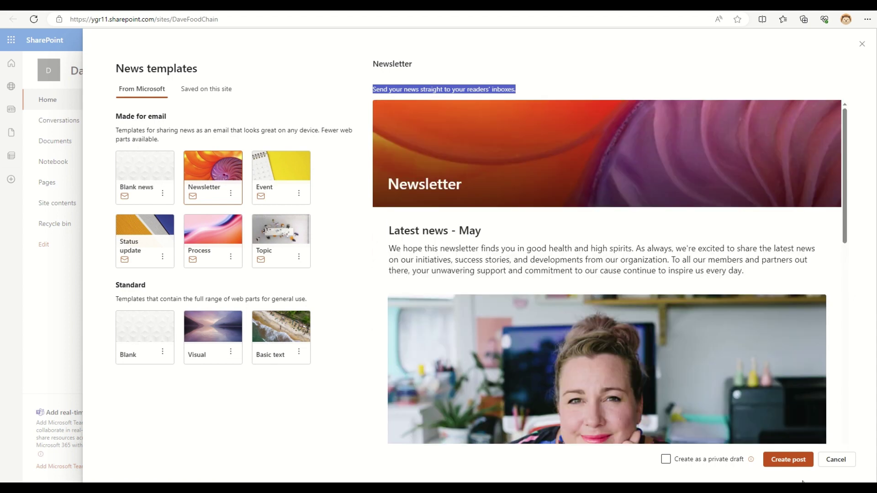
{"action": "left_click", "coordinate": [788, 460]}
{"action": "type", "text": "Email"}
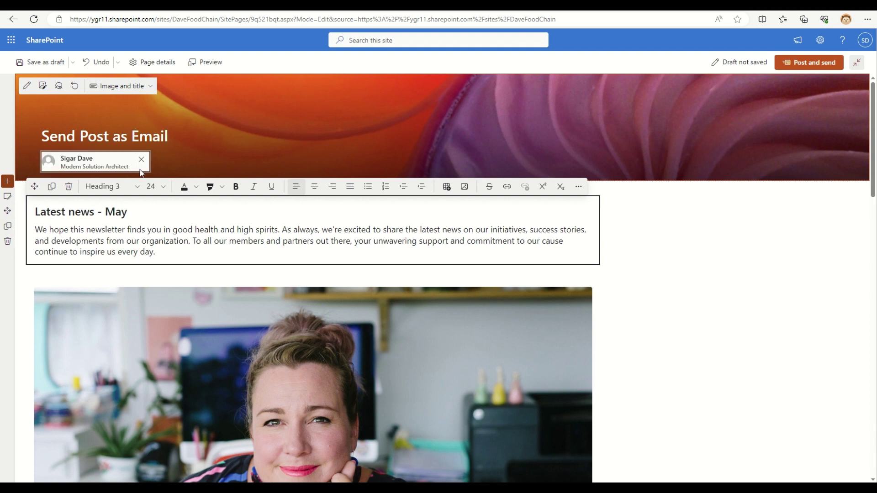
Let the draft autosave, then reselect the Latest news text and open the section picker beneath it
{"action": "left_click", "coordinate": [236, 229]}
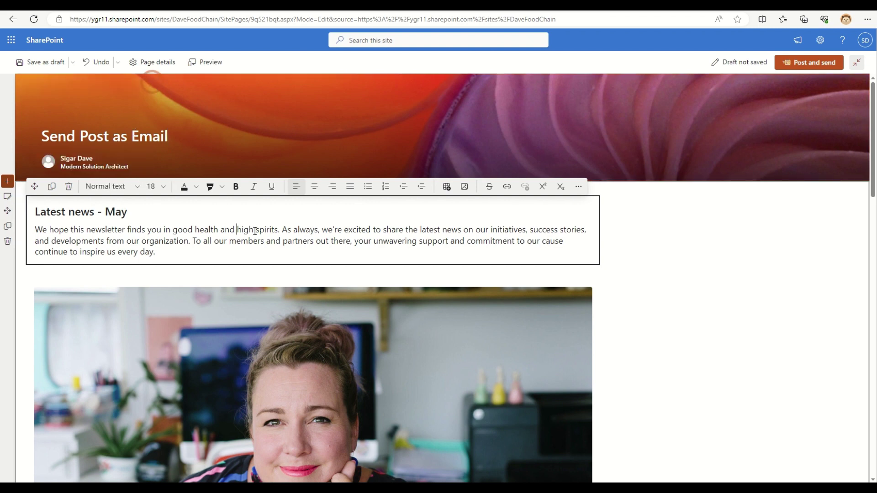
{"action": "left_click", "coordinate": [675, 236]}
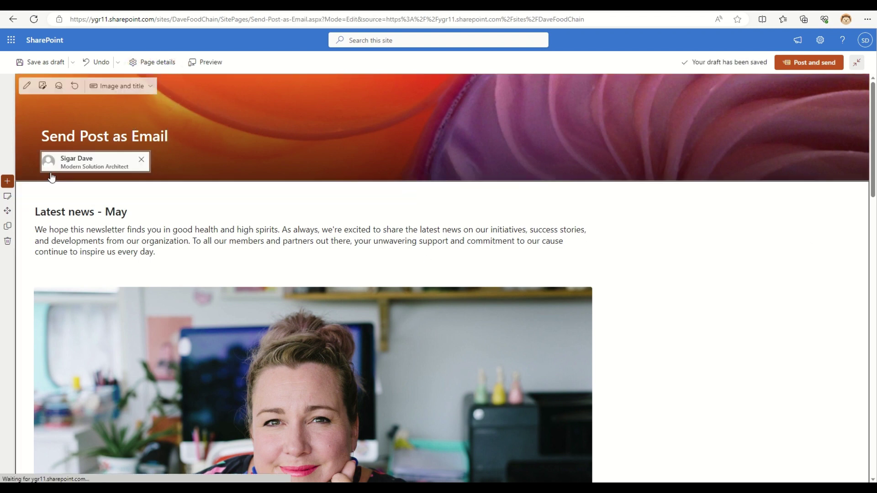
{"action": "left_click", "coordinate": [153, 215]}
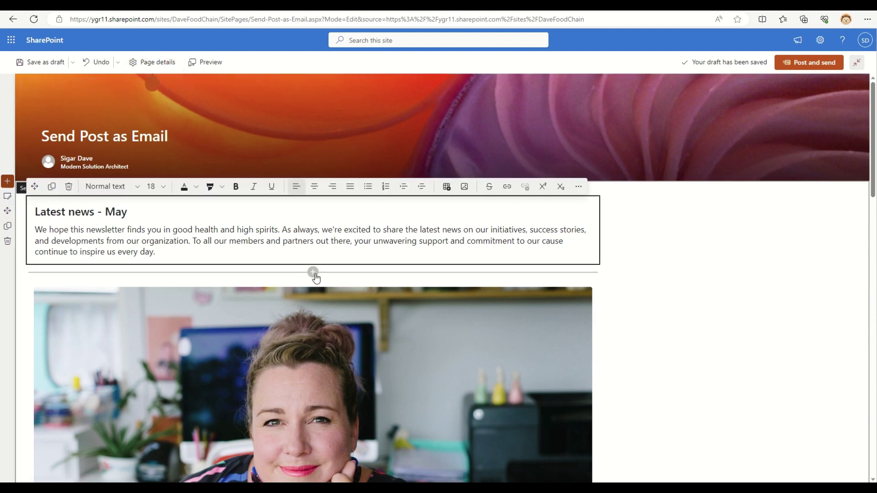
{"action": "left_click", "coordinate": [313, 273]}
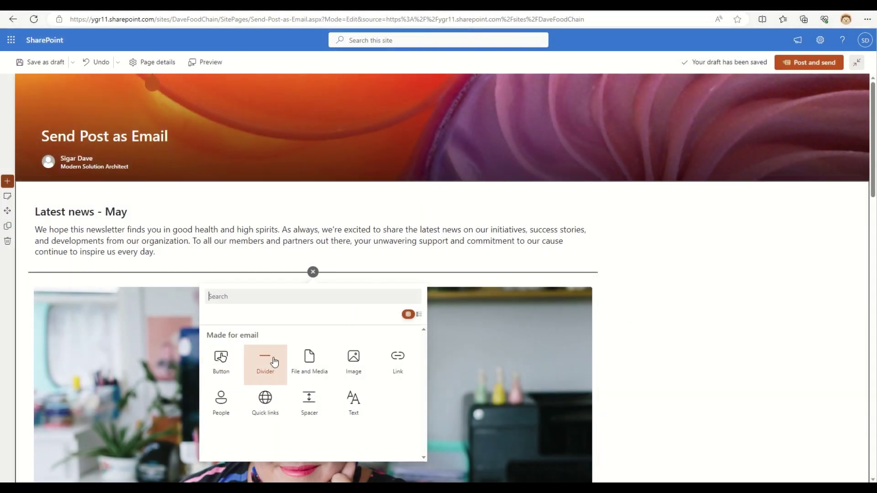
Add a divider under Latest news, then insert the mother-and-baby stock photo below it
{"action": "left_click", "coordinate": [280, 359]}
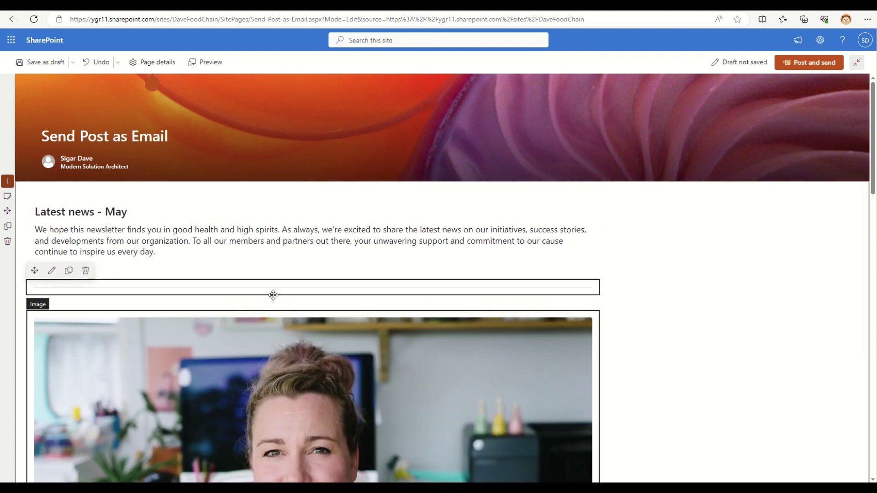
{"action": "left_click", "coordinate": [312, 303]}
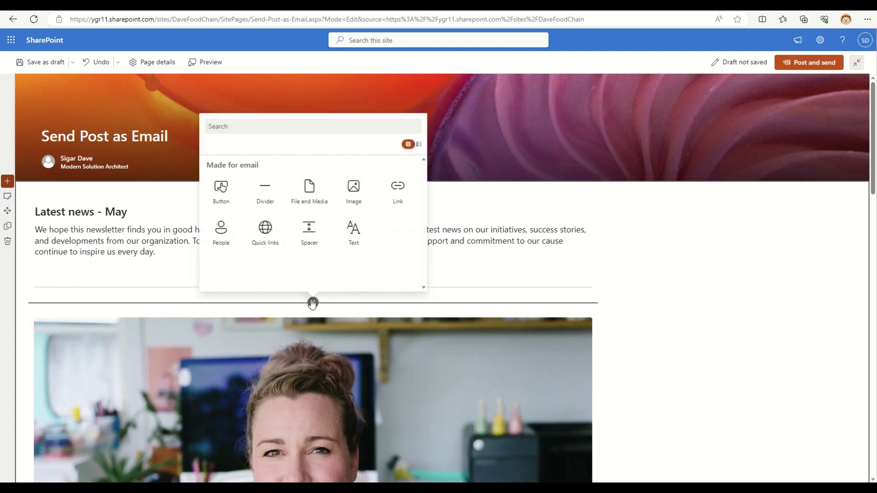
{"action": "left_click", "coordinate": [350, 198]}
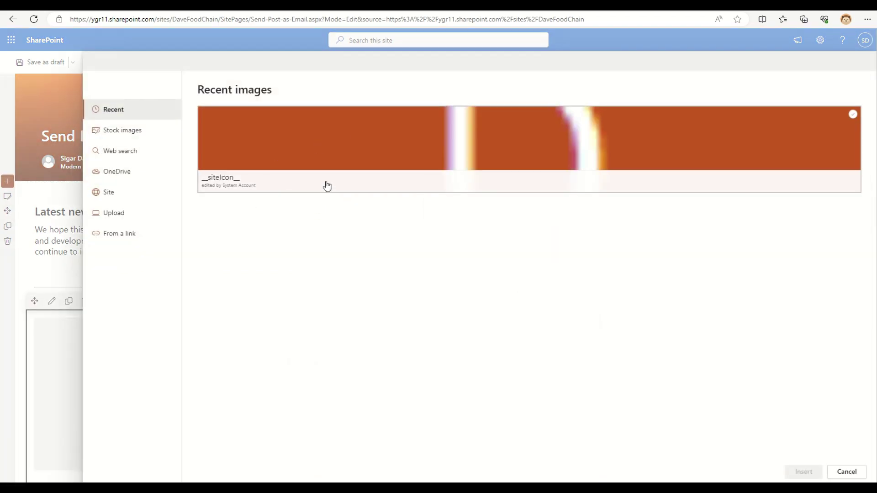
{"action": "left_click", "coordinate": [108, 131]}
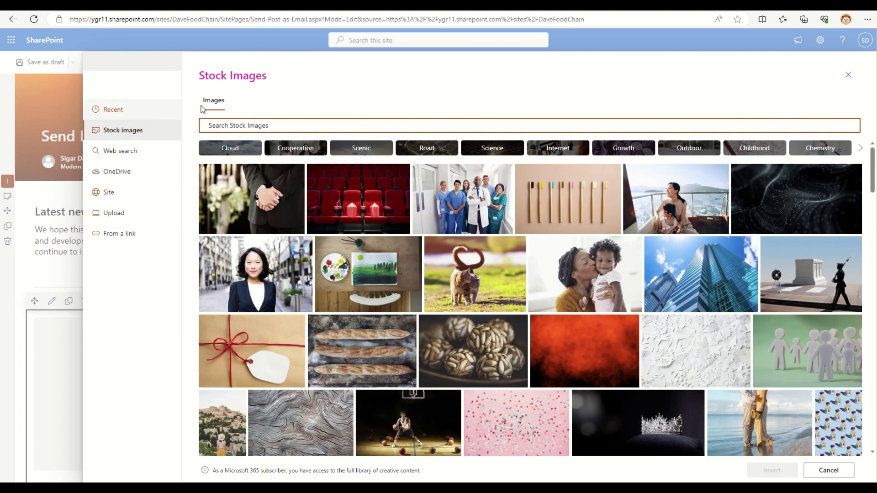
{"action": "left_click", "coordinate": [599, 272]}
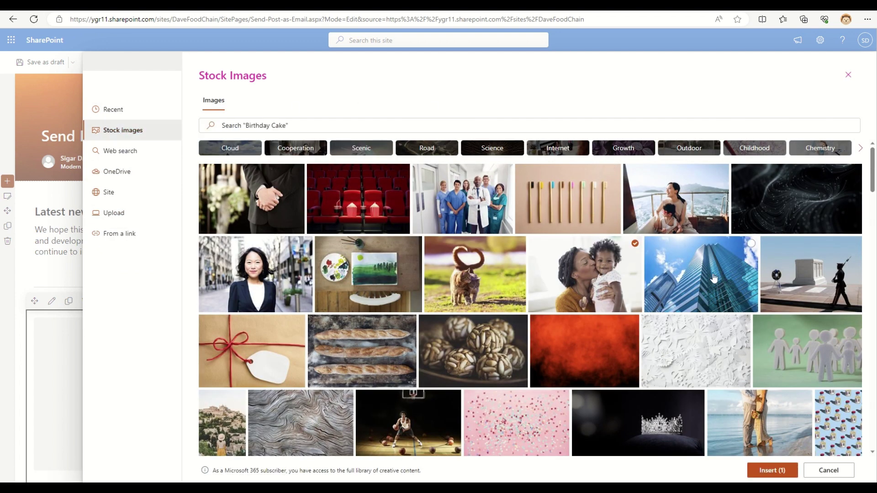
{"action": "left_click", "coordinate": [772, 471]}
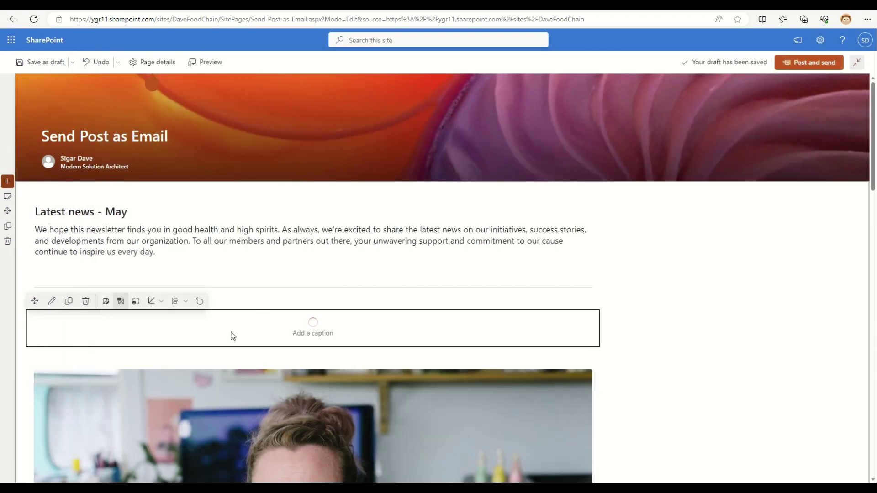
Resize the mother-and-child photo to about half size and set it to Align left
{"action": "left_click", "coordinate": [136, 303]}
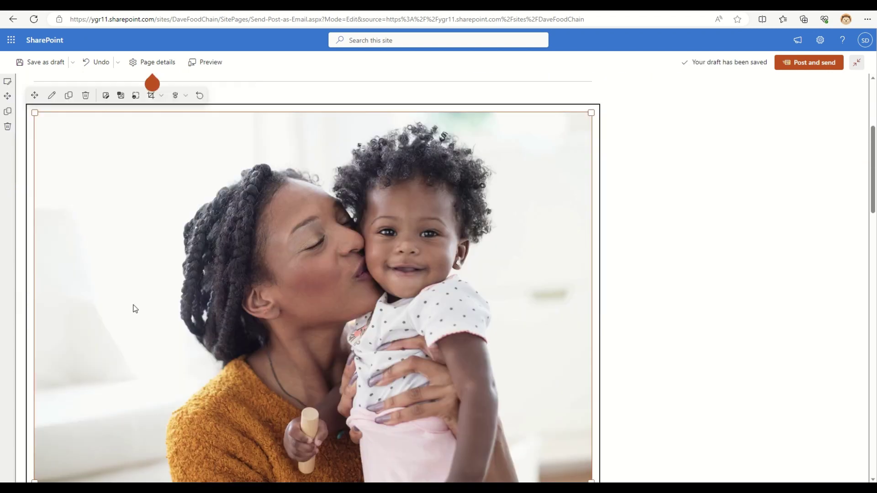
{"action": "left_click_drag", "start_coordinate": [26, 113], "coordinate": [183, 251]}
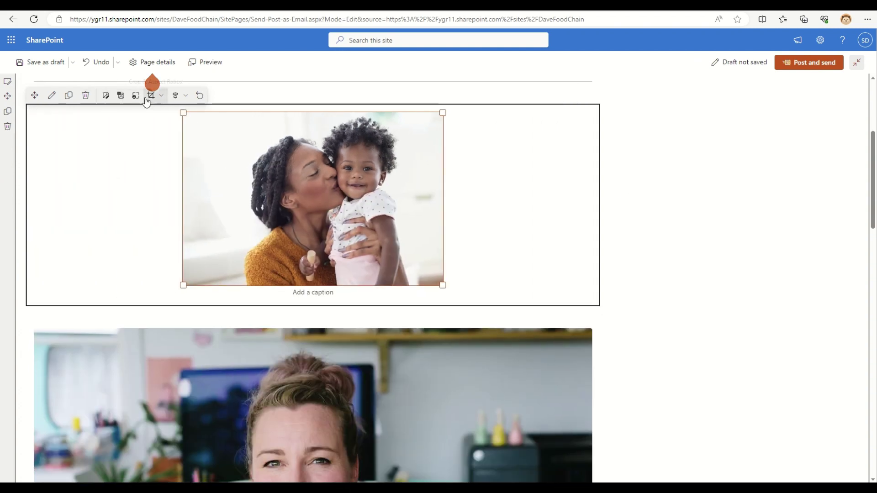
{"action": "left_click", "coordinate": [207, 145]}
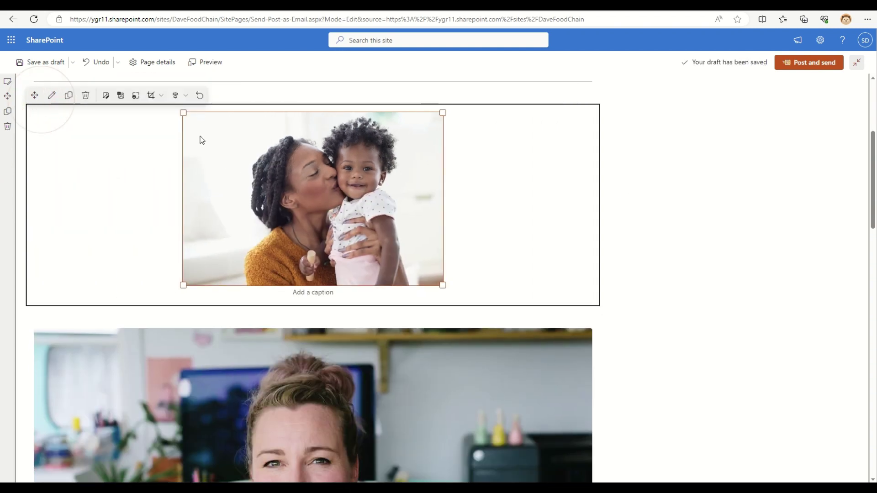
{"action": "left_click", "coordinate": [185, 95]}
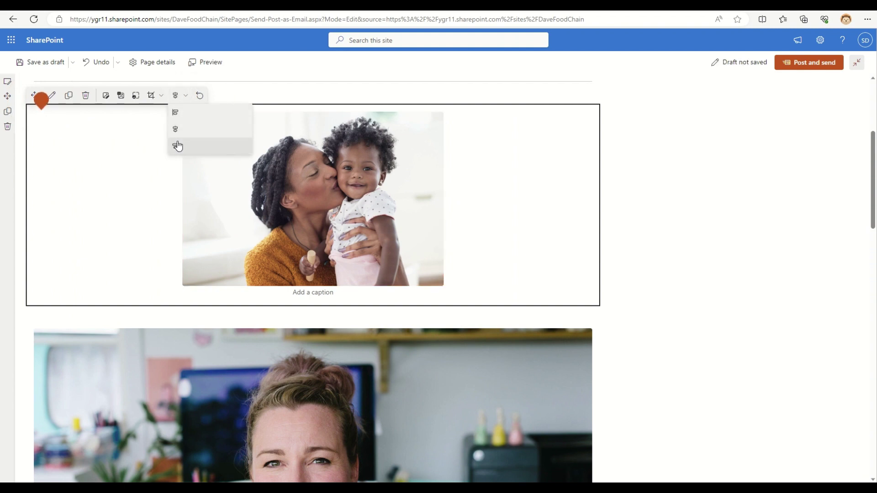
{"action": "left_click", "coordinate": [177, 114]}
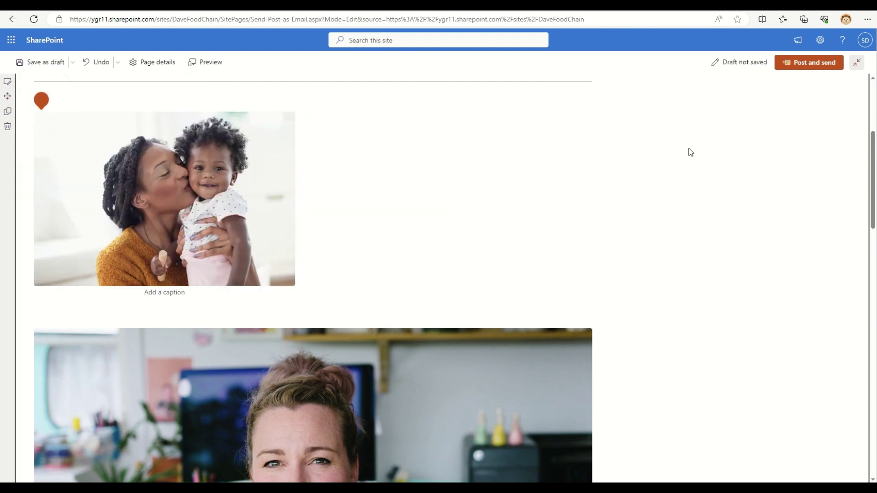
Replace 'May' with 'August' in the Latest news heading and publish with Post and send
{"action": "scroll", "coordinate": [391, 299], "scroll_direction": "down", "scroll_amount": 3}
{"action": "scroll", "coordinate": [563, 284], "scroll_direction": "down", "scroll_amount": 9}
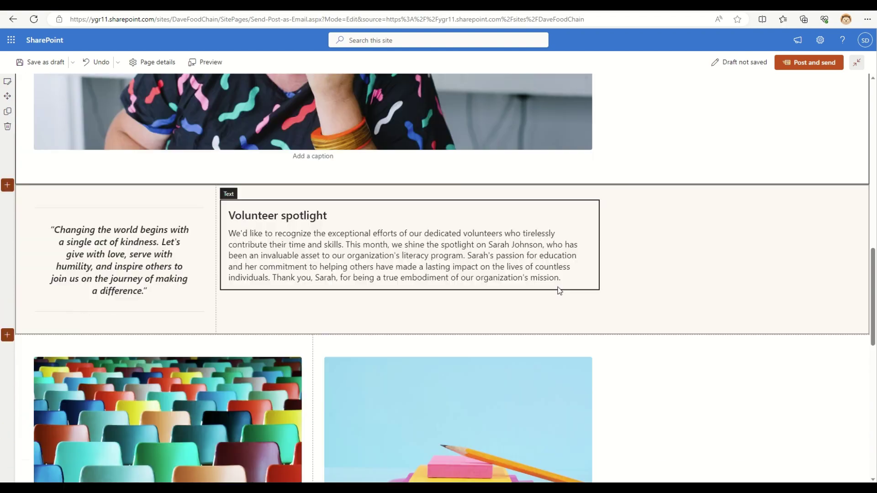
{"action": "scroll", "coordinate": [478, 279], "scroll_direction": "up", "scroll_amount": 15}
{"action": "scroll", "coordinate": [478, 278], "scroll_direction": "down", "scroll_amount": 8}
{"action": "scroll", "coordinate": [478, 277], "scroll_direction": "up", "scroll_amount": 7}
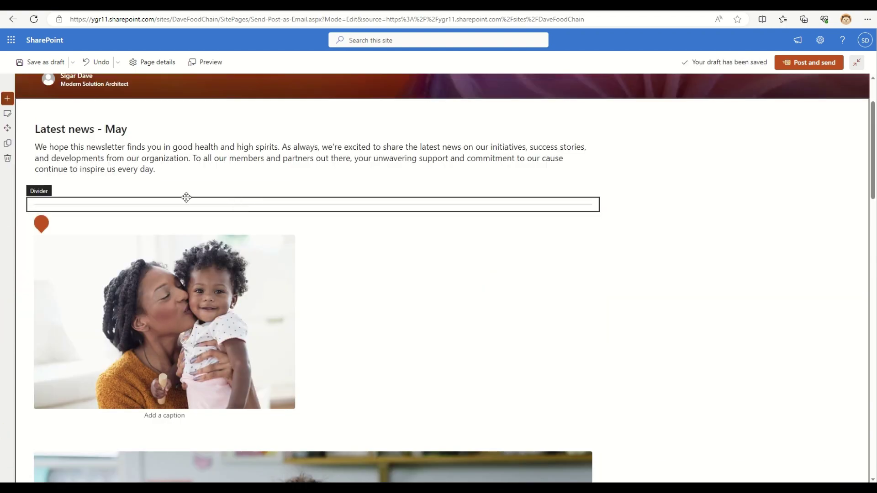
{"action": "left_click", "coordinate": [158, 128]}
{"action": "left_click", "coordinate": [151, 128]}
{"action": "double_click", "coordinate": [151, 128]}
{"action": "type", "text": "August"}
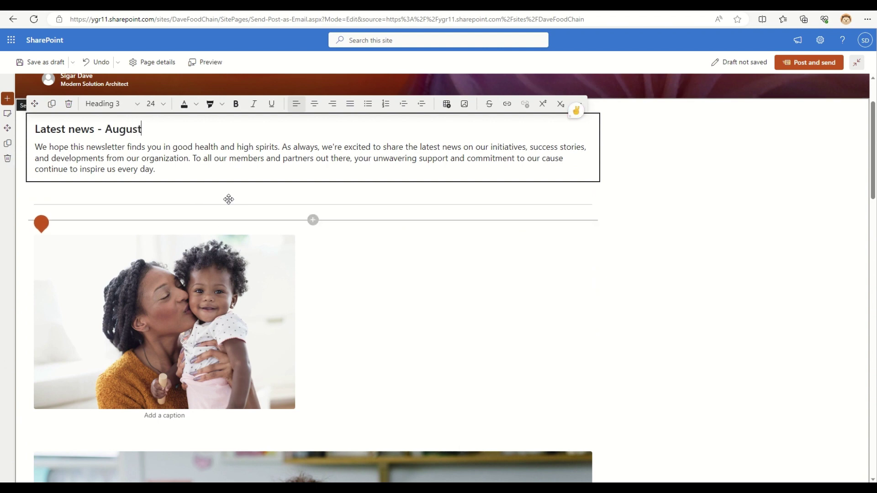
{"action": "left_click", "coordinate": [622, 250]}
{"action": "scroll", "coordinate": [431, 350], "scroll_direction": "down", "scroll_amount": 20}
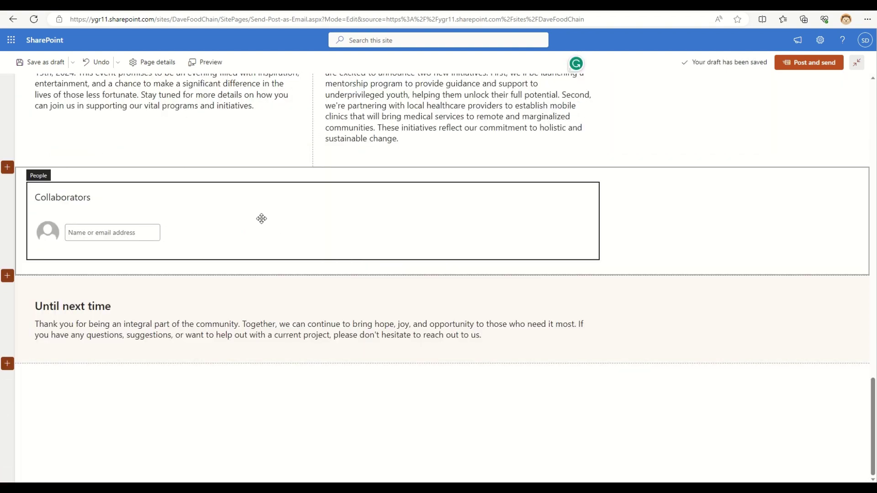
{"action": "left_click", "coordinate": [823, 67]}
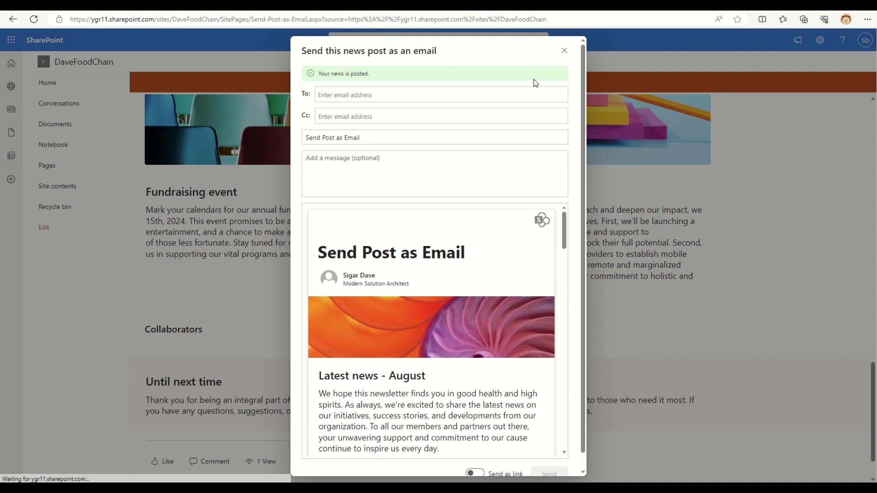
Review the send-as-email dialog and add the suggested contact as the To recipient
{"action": "left_click_drag", "start_coordinate": [302, 50], "coordinate": [449, 44]}
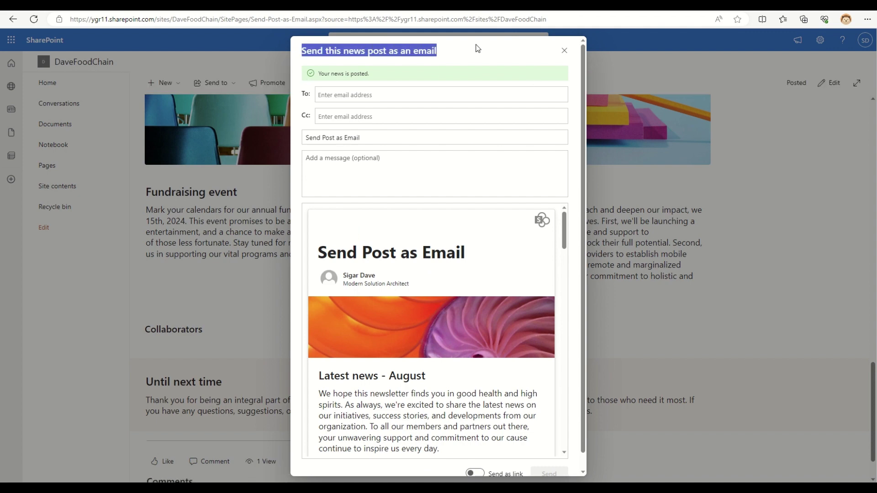
{"action": "scroll", "coordinate": [485, 307], "scroll_direction": "down", "scroll_amount": 5}
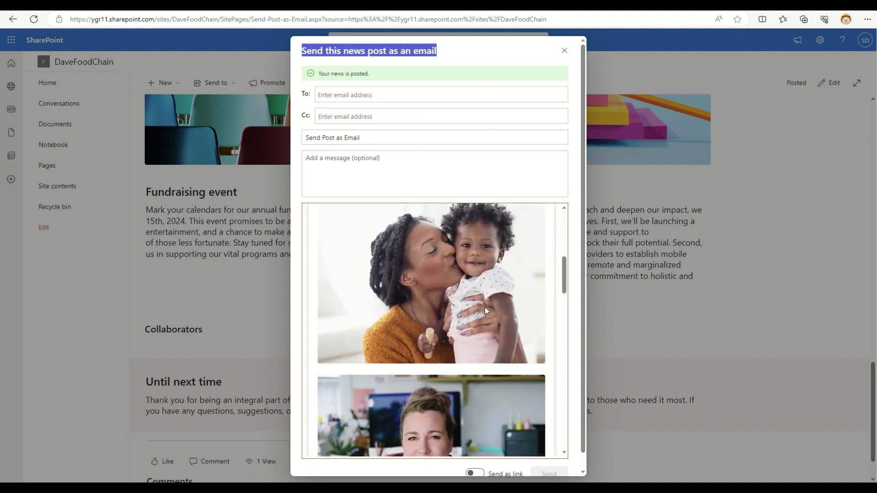
{"action": "scroll", "coordinate": [485, 307], "scroll_direction": "up", "scroll_amount": 2}
{"action": "scroll", "coordinate": [404, 306], "scroll_direction": "down", "scroll_amount": 2}
{"action": "scroll", "coordinate": [404, 306], "scroll_direction": "down", "scroll_amount": 10}
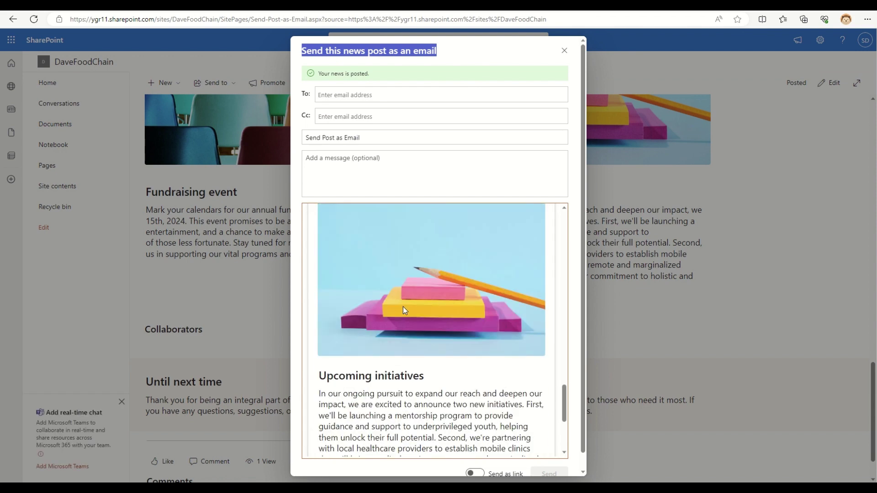
{"action": "left_click", "coordinate": [352, 95]}
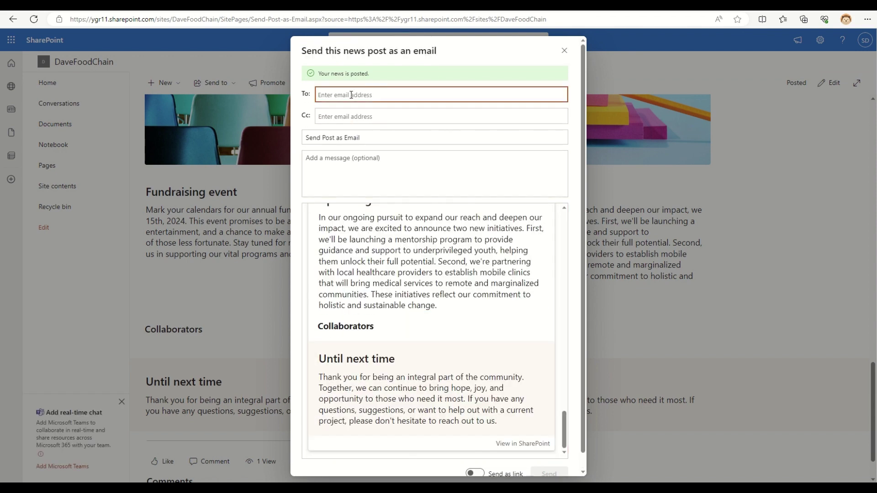
{"action": "type", "text": "sigar"}
{"action": "scroll", "coordinate": [378, 217], "scroll_direction": "up", "scroll_amount": 5}
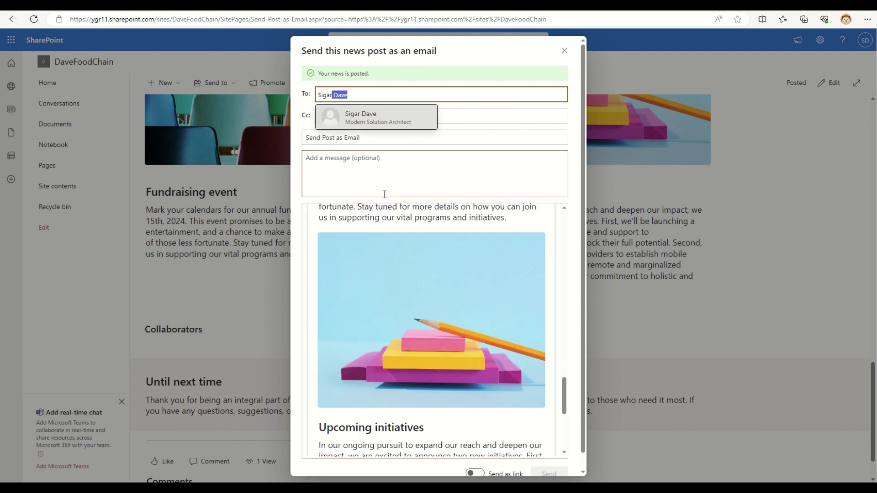
{"action": "left_click", "coordinate": [365, 119]}
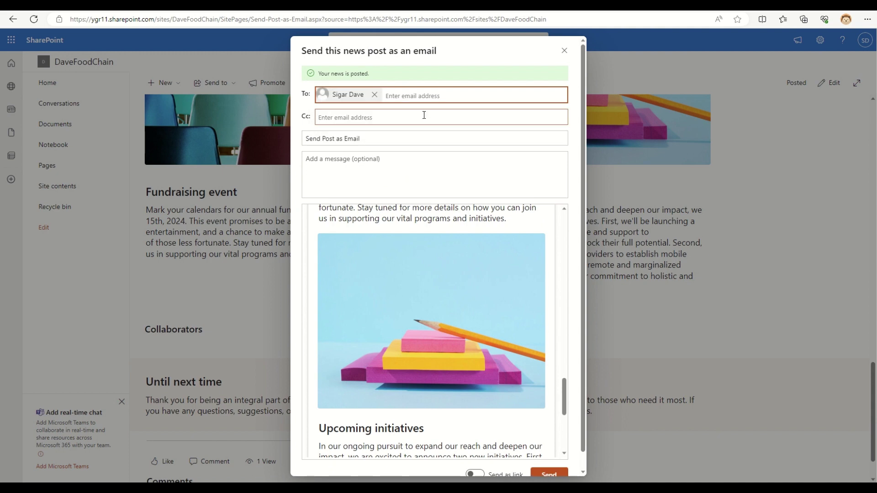
{"action": "left_click", "coordinate": [383, 116]}
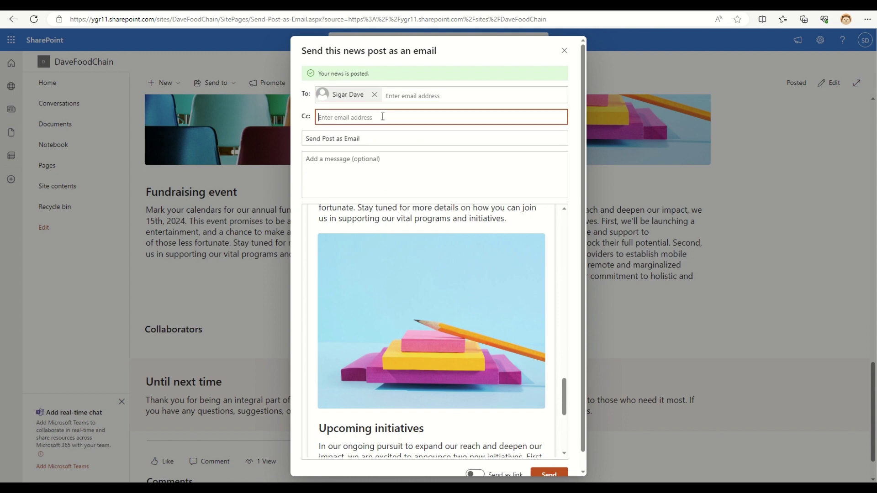
Edit the subject to 'Look at this post send as an Email', leaving the message blank
{"action": "left_click", "coordinate": [340, 137]}
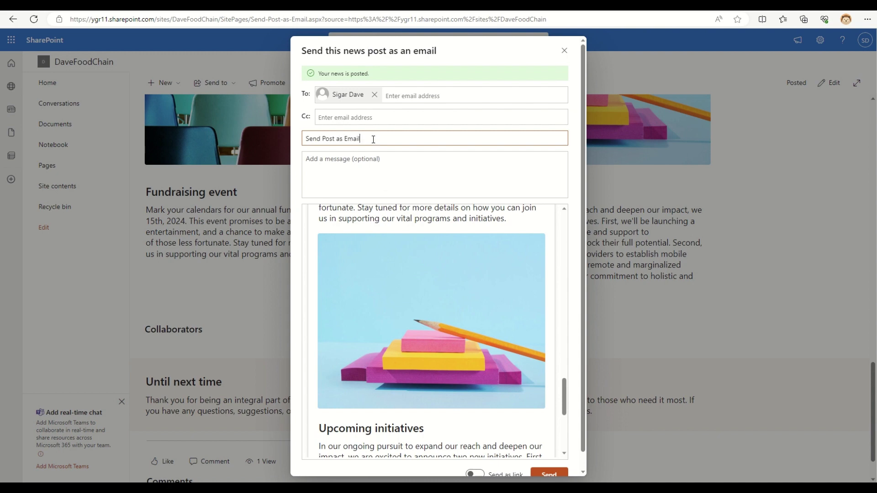
{"action": "key", "text": "Home"}
{"action": "type", "text": "Look at this post"}
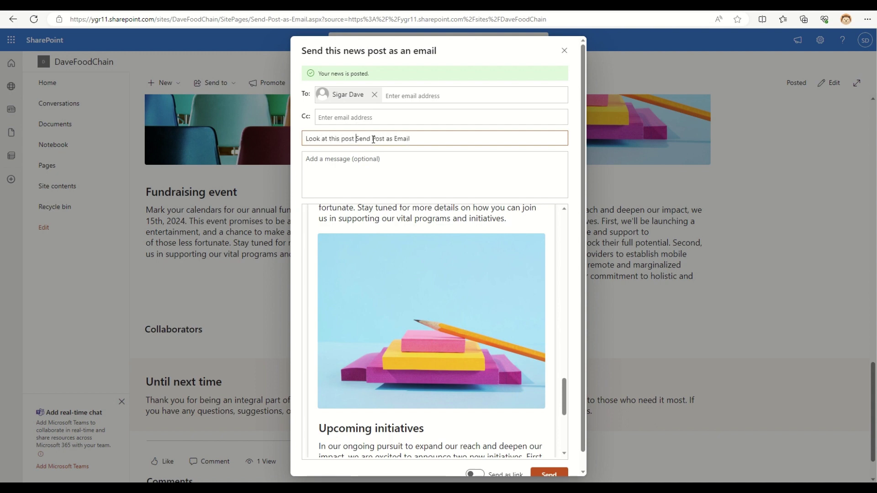
{"action": "double_click", "coordinate": [372, 139]}
{"action": "type", "text": "send as an"}
{"action": "key", "text": "ctrl+shift+Right"}
{"action": "key", "text": "ctrl+shift+Right"}
{"action": "key", "text": "BackSpace"}
{"action": "left_click", "coordinate": [365, 183]}
{"action": "left_click", "coordinate": [558, 309]}
Send the August news post email and acknowledge the sent confirmation
{"action": "scroll", "coordinate": [558, 309], "scroll_direction": "up", "scroll_amount": 20}
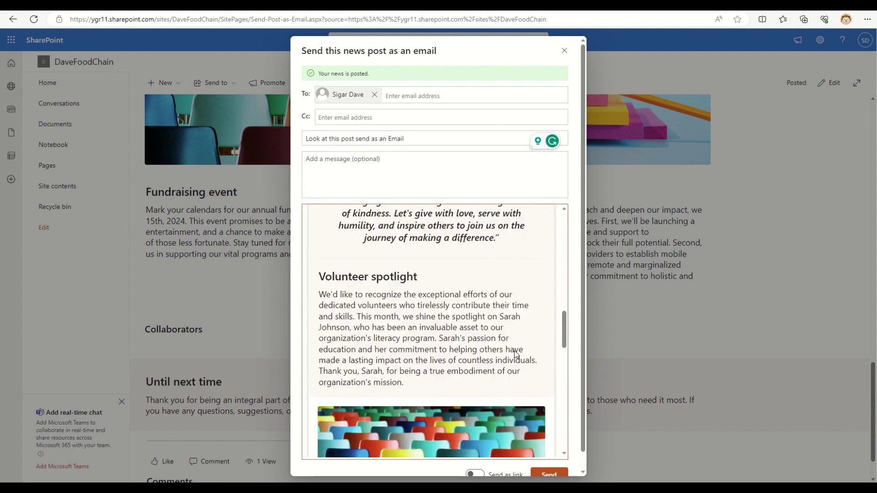
{"action": "scroll", "coordinate": [524, 368], "scroll_direction": "down", "scroll_amount": 15}
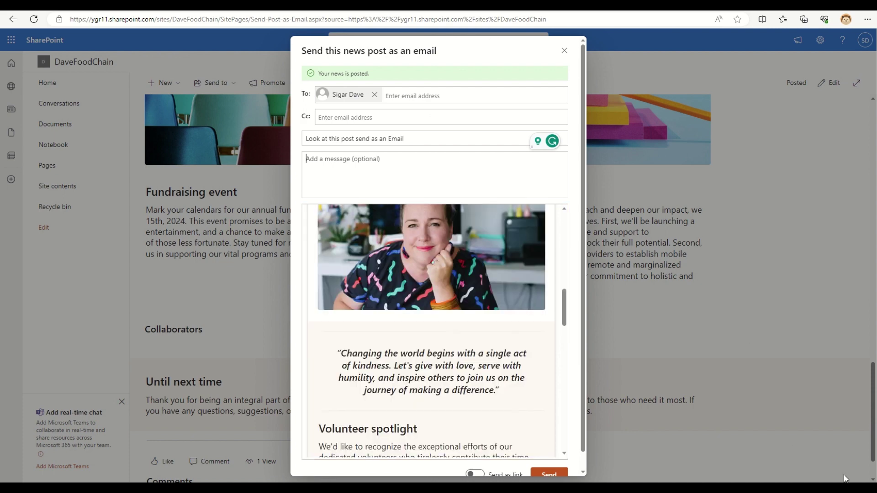
{"action": "scroll", "coordinate": [501, 383], "scroll_direction": "down", "scroll_amount": 5}
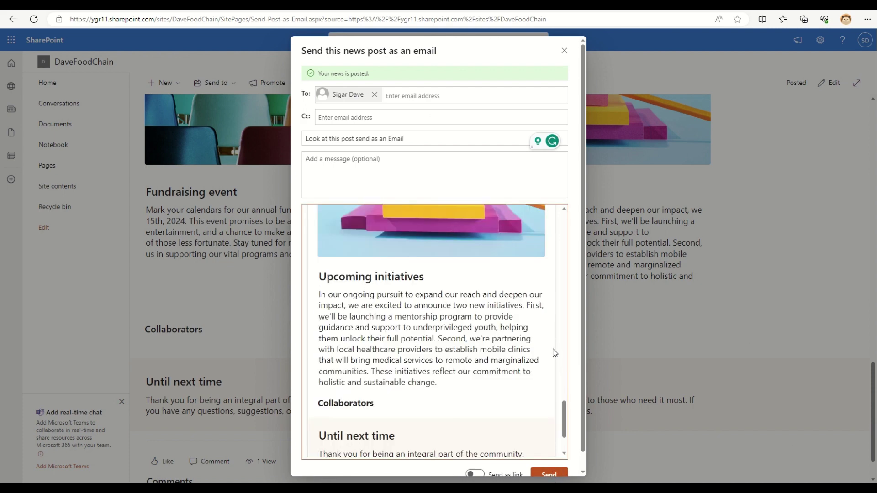
{"action": "scroll", "coordinate": [585, 365], "scroll_direction": "down", "scroll_amount": 1}
{"action": "left_click", "coordinate": [551, 457]}
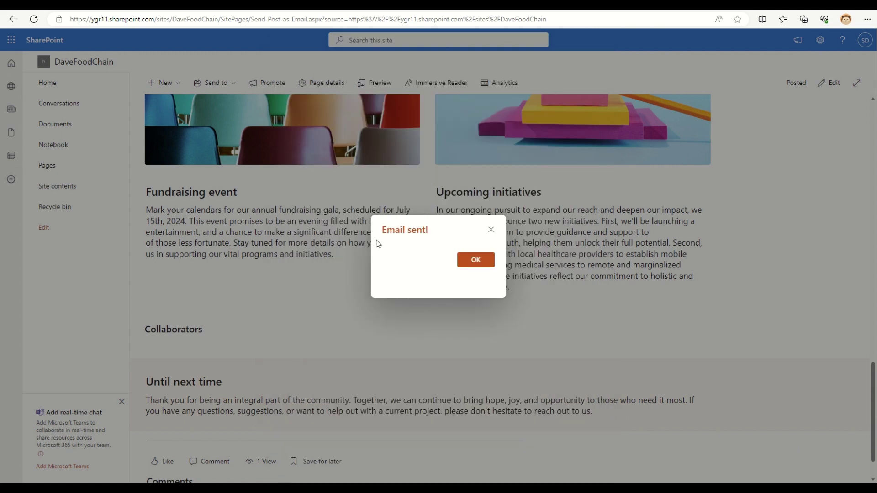
{"action": "left_click", "coordinate": [487, 264]}
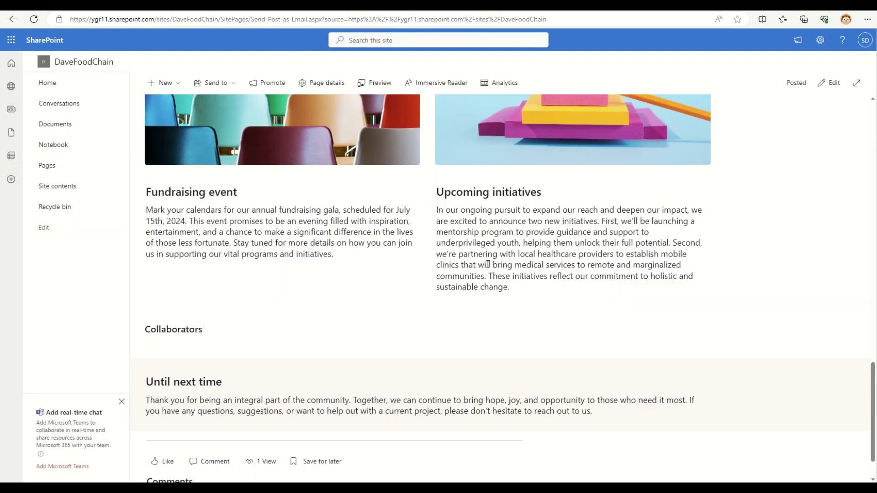
{"action": "left_click", "coordinate": [864, 41]}
Open the received Send Post as Email message and expand the conversation
{"action": "left_click", "coordinate": [797, 166]}
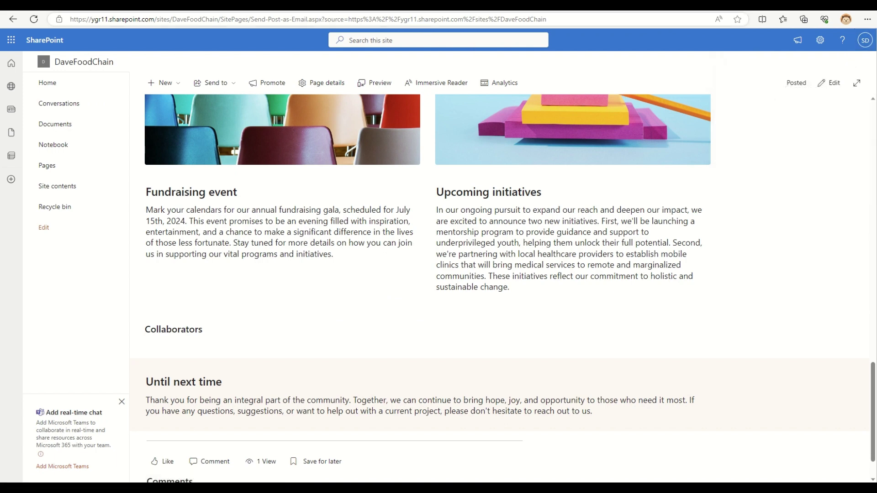
{"action": "mouse_move", "coordinate": [506, 21]}
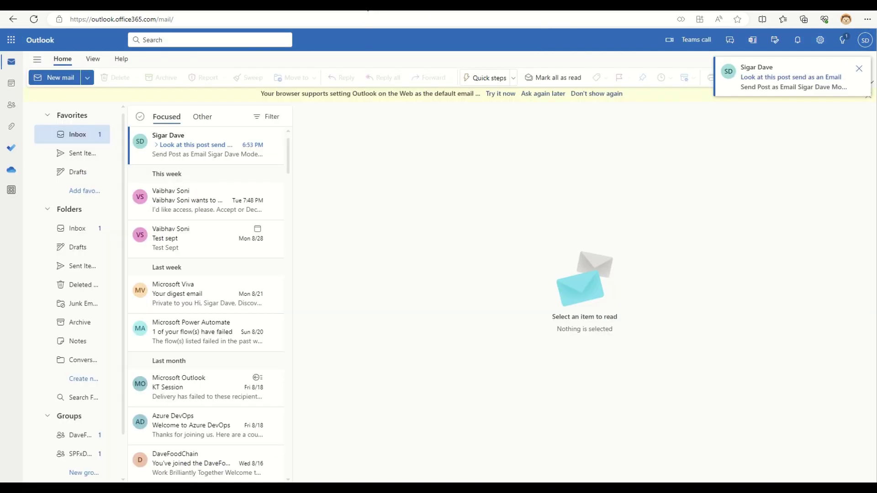
{"action": "left_click", "coordinate": [761, 80]}
{"action": "left_click", "coordinate": [155, 146]}
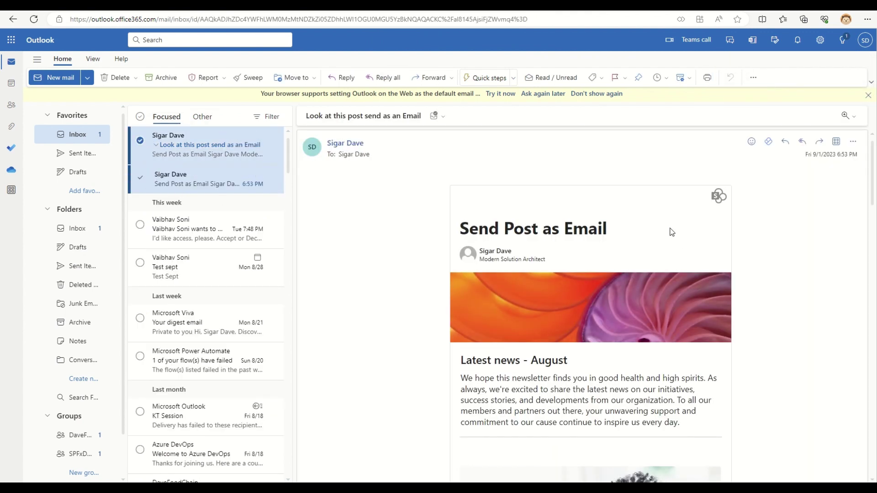
Highlight 'August' in the newsletter heading to confirm the updated month
{"action": "left_click_drag", "start_coordinate": [460, 229], "coordinate": [649, 233]}
{"action": "scroll", "coordinate": [639, 231], "scroll_direction": "down", "scroll_amount": 3}
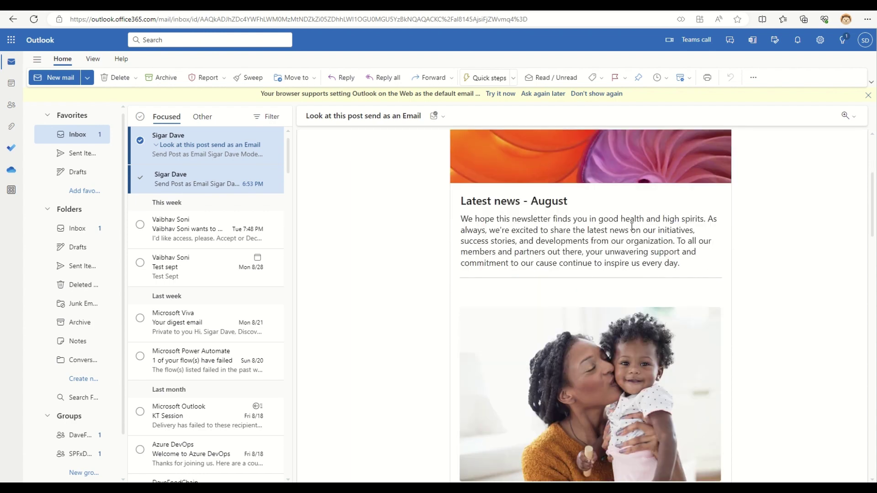
{"action": "double_click", "coordinate": [551, 201]}
{"action": "scroll", "coordinate": [686, 228], "scroll_direction": "down", "scroll_amount": 2}
{"action": "scroll", "coordinate": [760, 258], "scroll_direction": "down", "scroll_amount": 3}
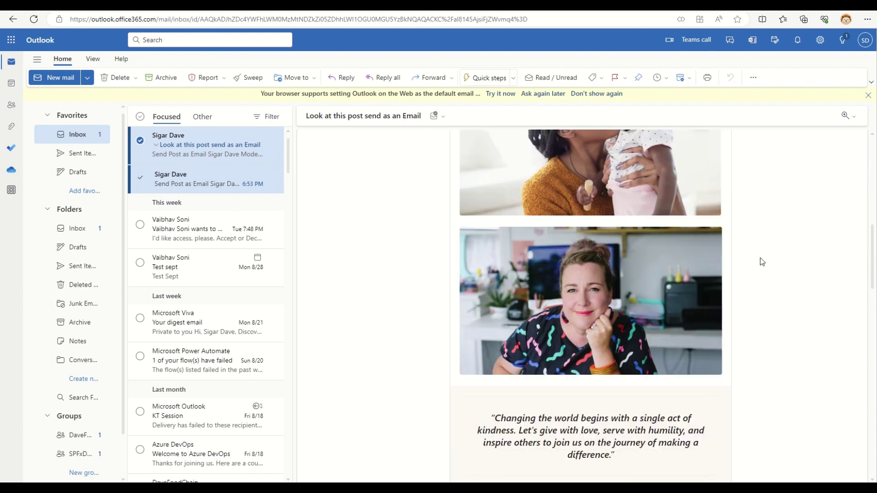
{"action": "scroll", "coordinate": [761, 257], "scroll_direction": "down", "scroll_amount": 15}
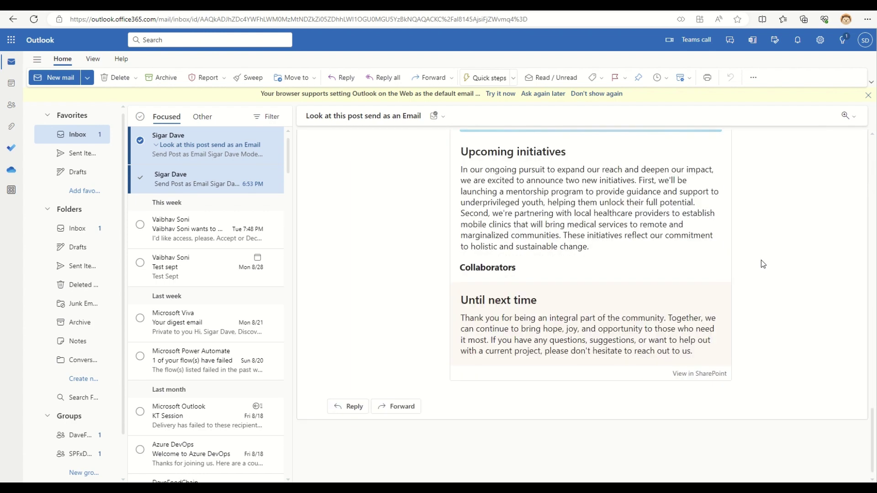
{"action": "scroll", "coordinate": [761, 261], "scroll_direction": "up", "scroll_amount": 20}
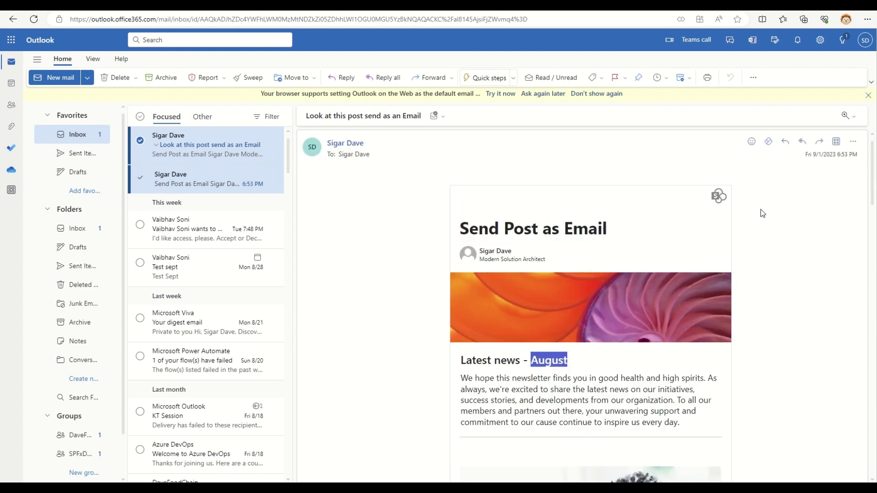
{"action": "mouse_move", "coordinate": [384, 14]}
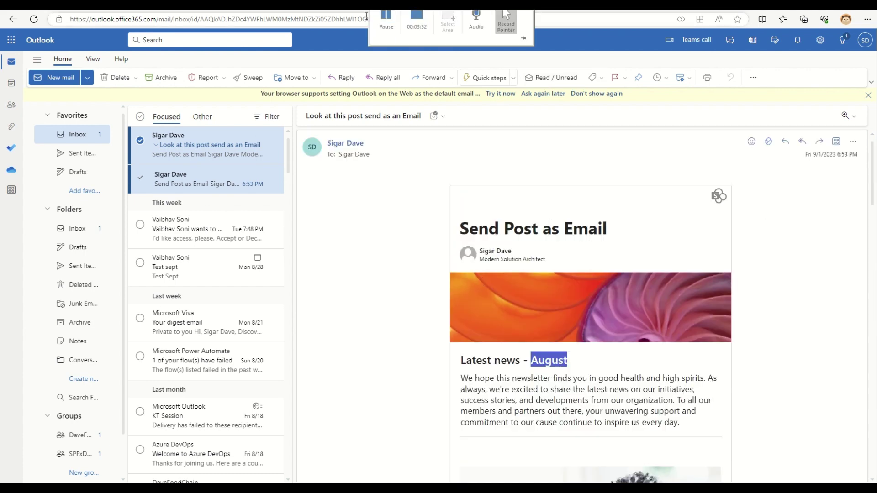
{"action": "left_click", "coordinate": [372, 238]}
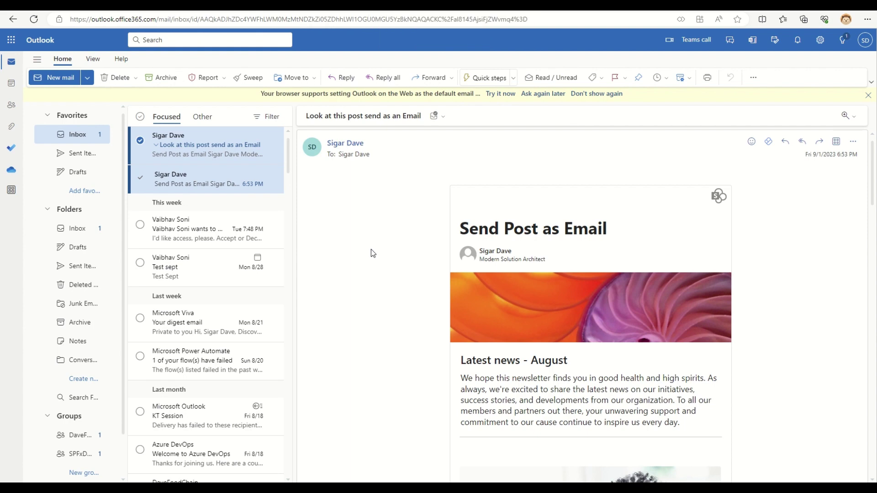
Scroll through the rest of the newsletter email body
{"action": "scroll", "coordinate": [371, 251], "scroll_direction": "down", "scroll_amount": 12}
{"action": "scroll", "coordinate": [617, 267], "scroll_direction": "down", "scroll_amount": 7}
{"action": "scroll", "coordinate": [621, 275], "scroll_direction": "up", "scroll_amount": 7}
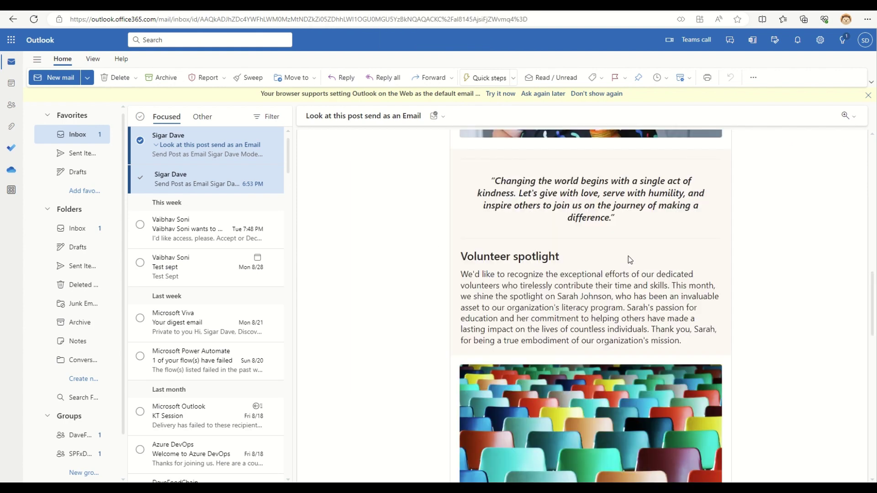
{"action": "scroll", "coordinate": [628, 255], "scroll_direction": "down", "scroll_amount": 7}
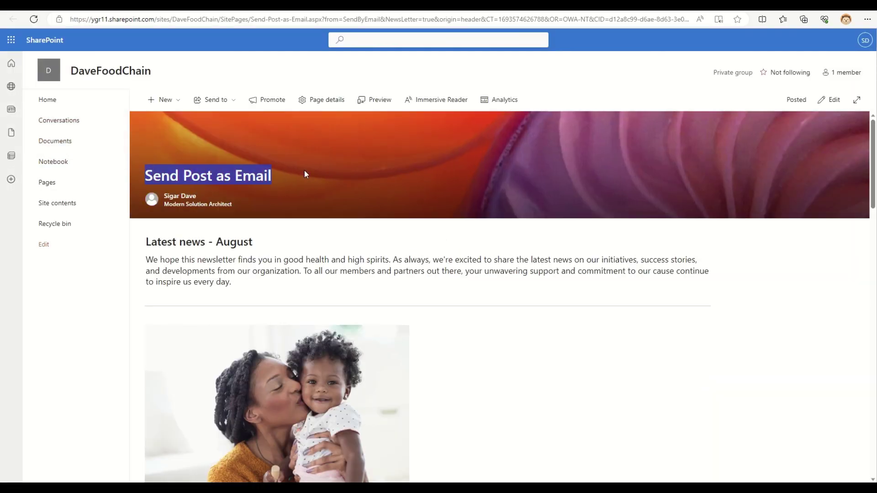
Preview the Send Post as Email news post as an email, scroll it, and return to the post
{"action": "scroll", "coordinate": [692, 327], "scroll_direction": "down", "scroll_amount": 10}
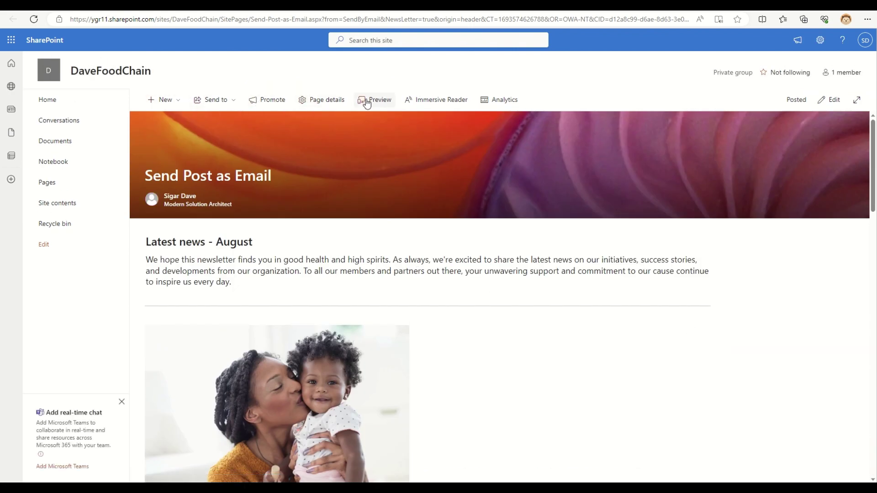
{"action": "left_click", "coordinate": [368, 100]}
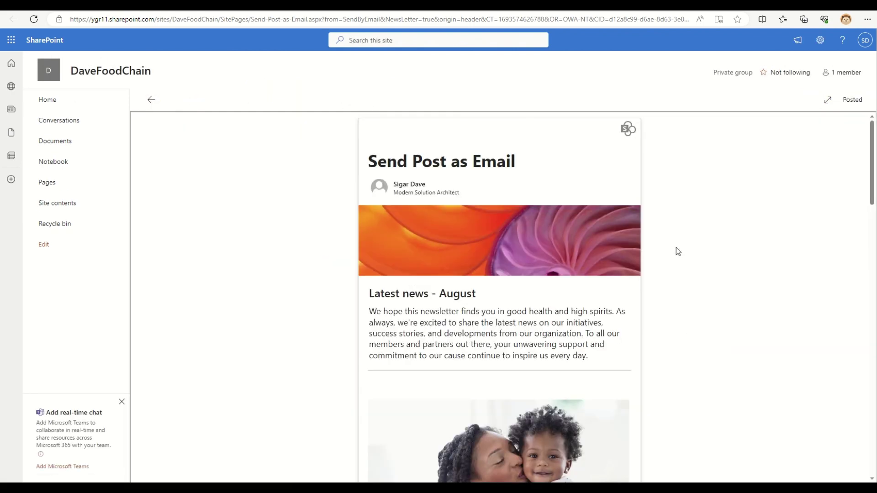
{"action": "scroll", "coordinate": [714, 247], "scroll_direction": "down", "scroll_amount": 10}
{"action": "scroll", "coordinate": [714, 246], "scroll_direction": "up", "scroll_amount": 10}
{"action": "left_click", "coordinate": [151, 99]}
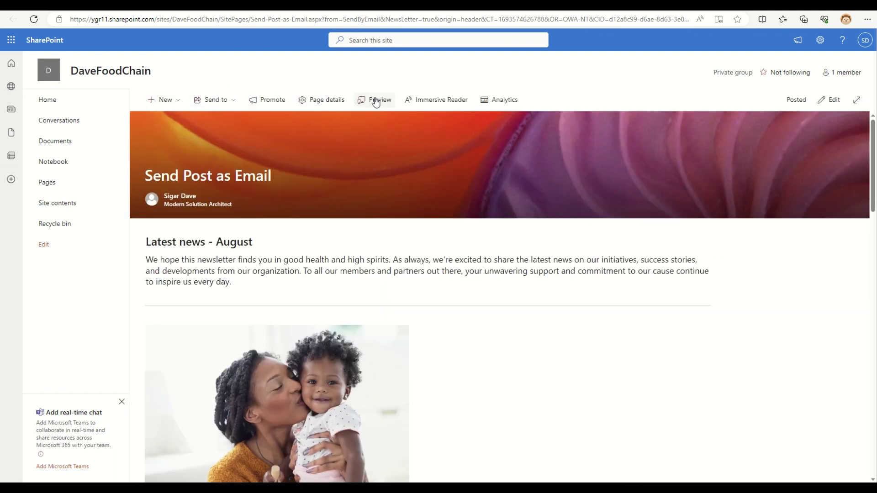
{"action": "left_click", "coordinate": [497, 107]}
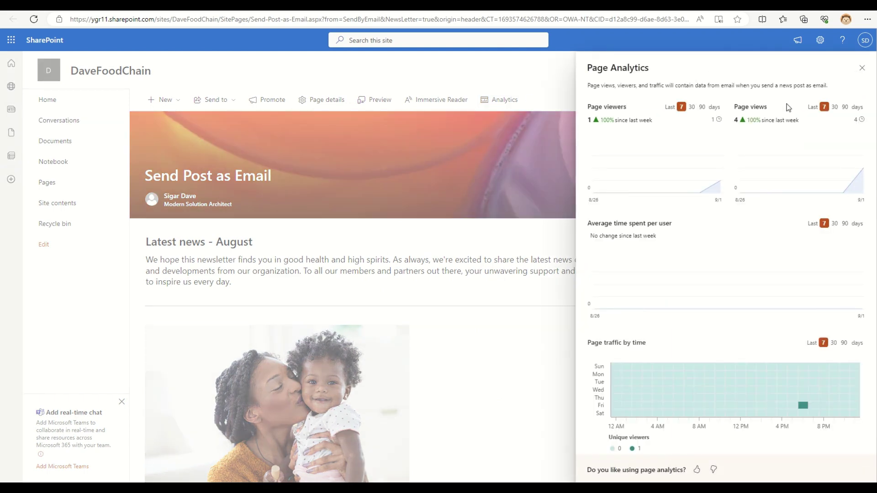
{"action": "mouse_move", "coordinate": [807, 180]}
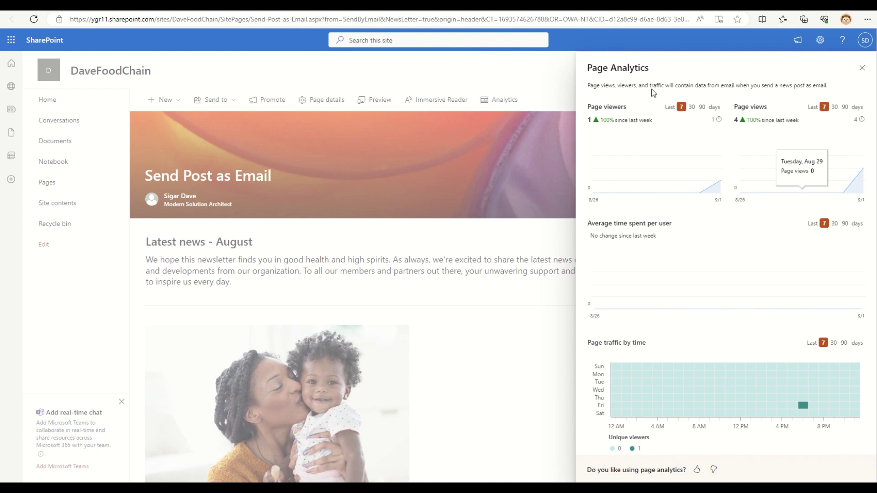
{"action": "left_click_drag", "start_coordinate": [654, 93], "coordinate": [731, 277]}
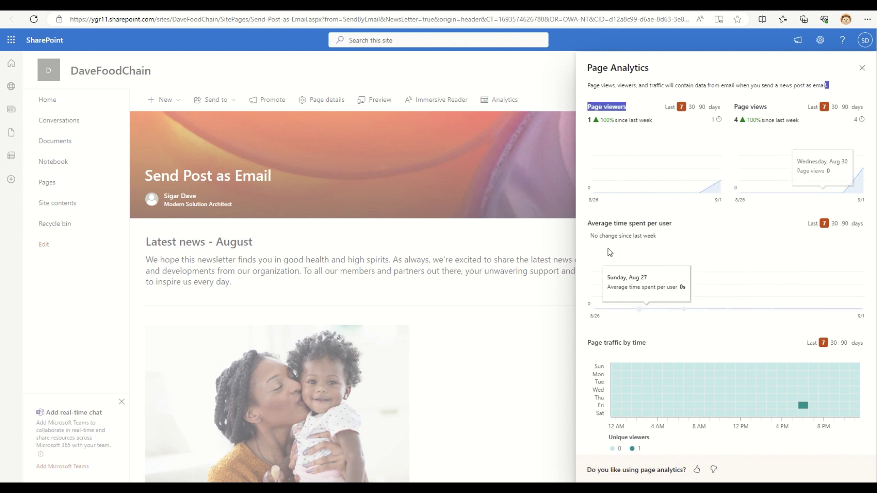
{"action": "left_click", "coordinate": [591, 120]}
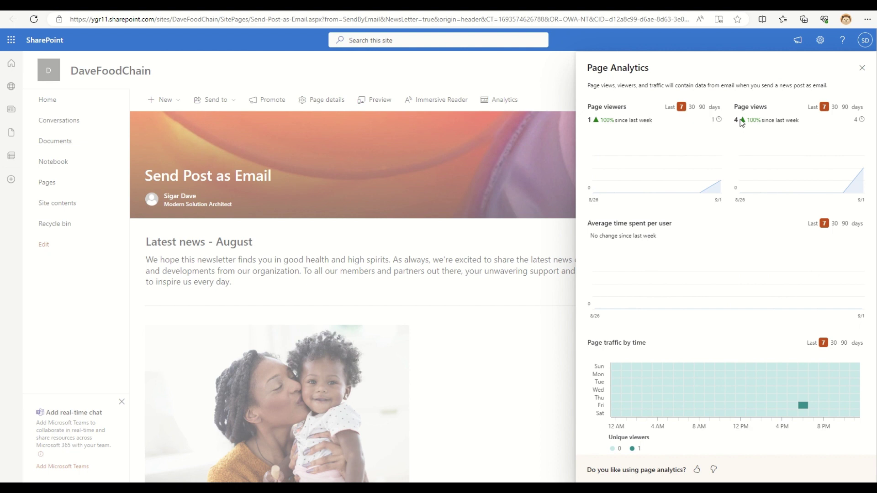
{"action": "left_click_drag", "start_coordinate": [741, 123], "coordinate": [806, 121]}
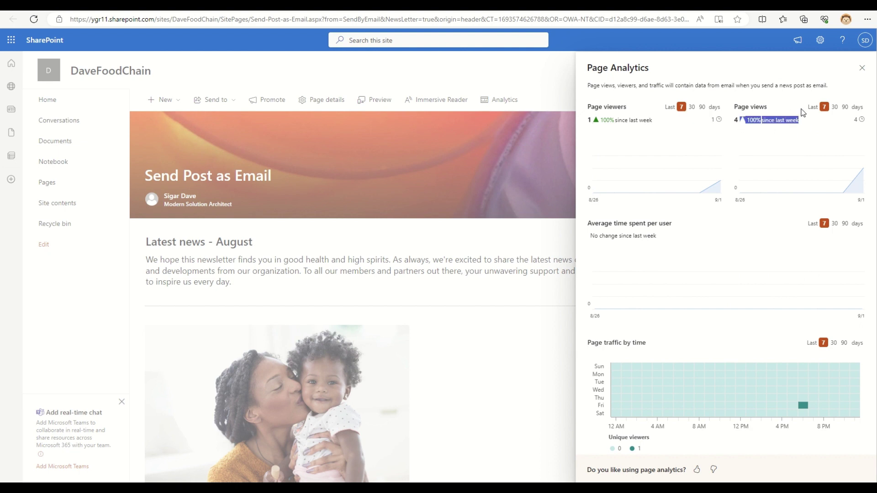
{"action": "left_click", "coordinate": [834, 108]}
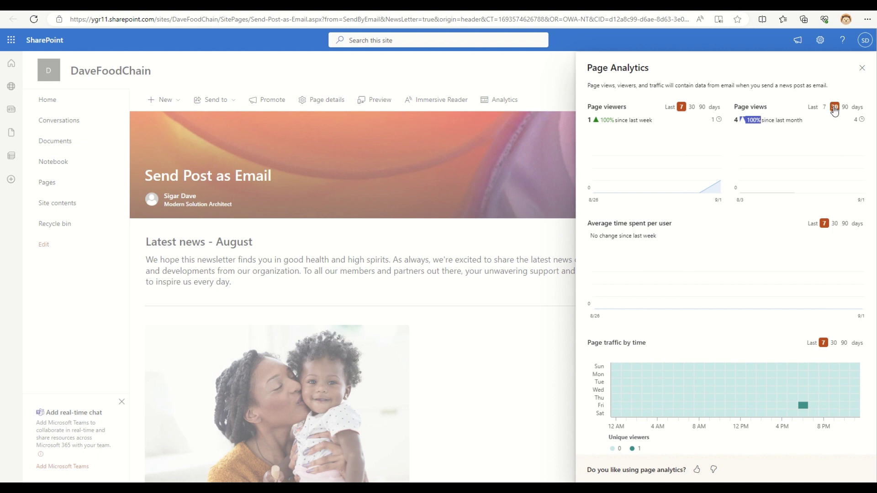
{"action": "left_click", "coordinate": [844, 108]}
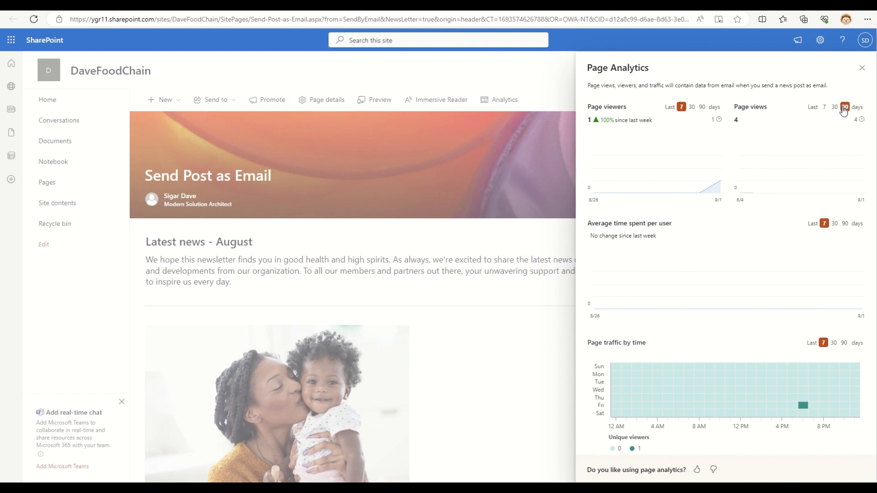
{"action": "left_click", "coordinate": [825, 108]}
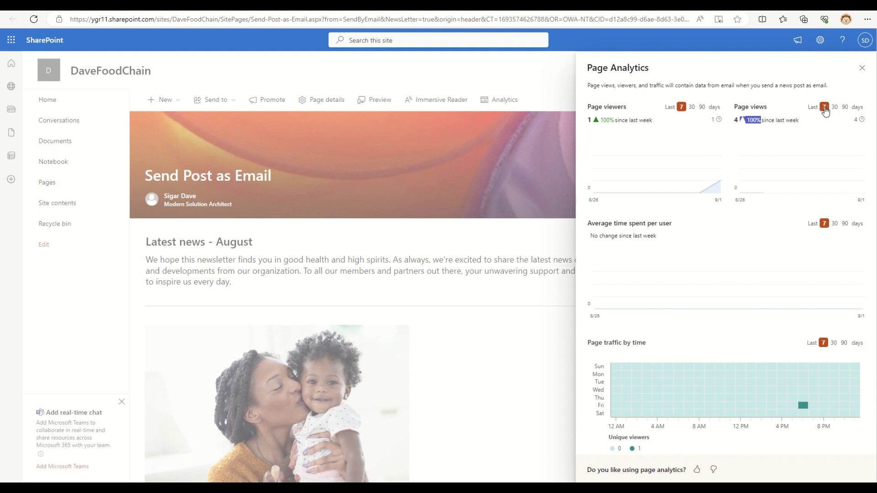
{"action": "left_click", "coordinate": [701, 108]}
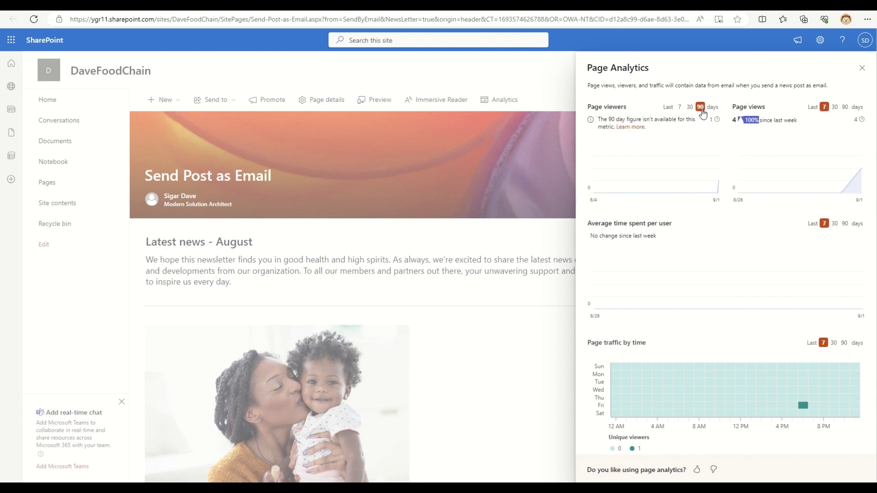
{"action": "left_click", "coordinate": [679, 109]}
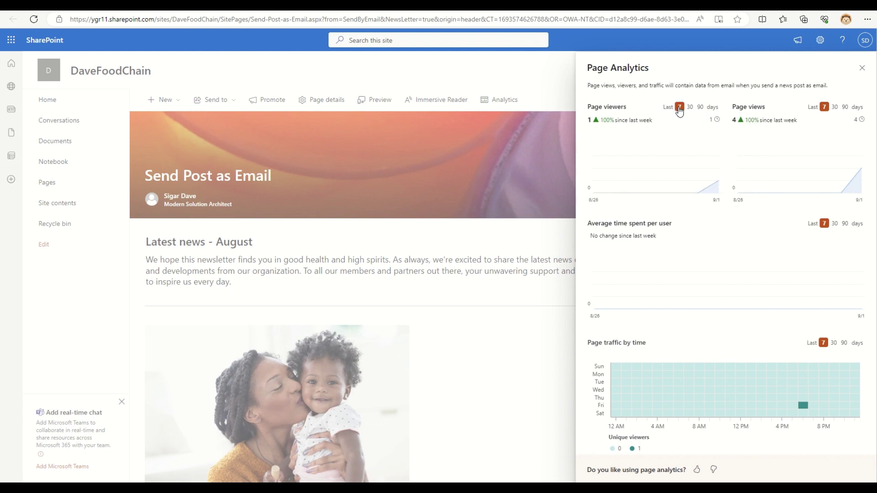
{"action": "left_click_drag", "start_coordinate": [624, 224], "coordinate": [692, 226]}
{"action": "left_click_drag", "start_coordinate": [602, 236], "coordinate": [695, 242]}
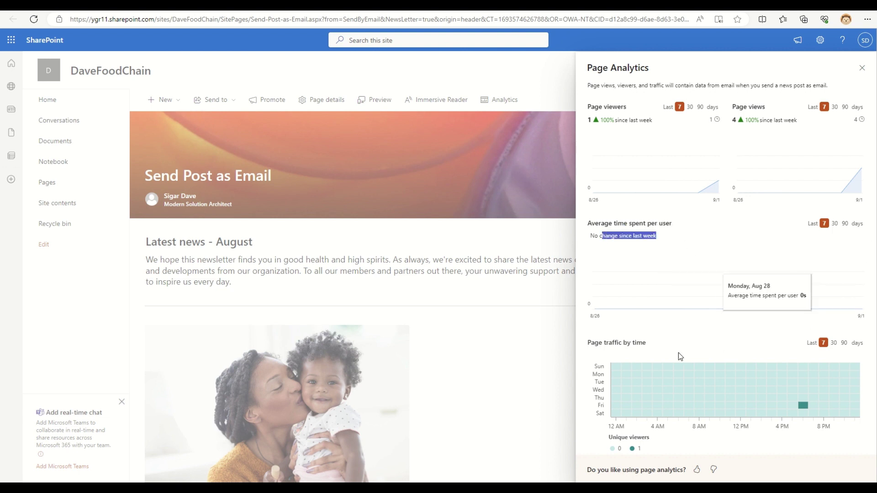
{"action": "mouse_move", "coordinate": [805, 407]}
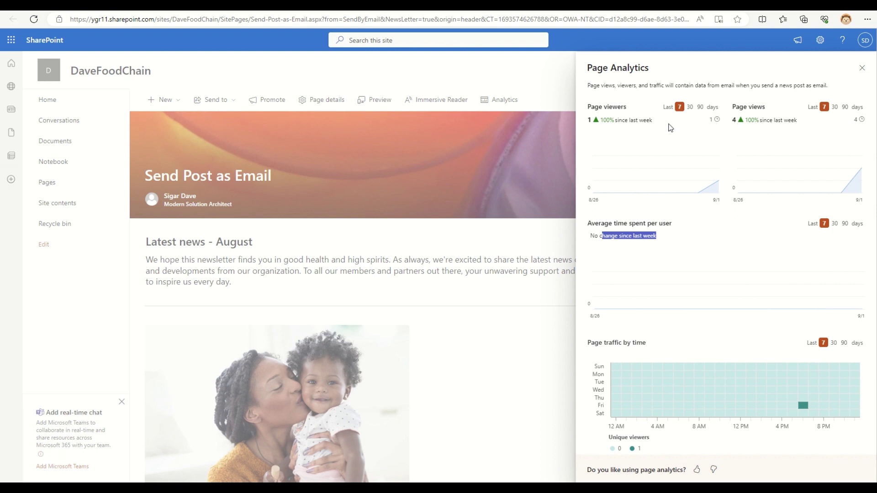
{"action": "left_click_drag", "start_coordinate": [588, 118], "coordinate": [686, 123]}
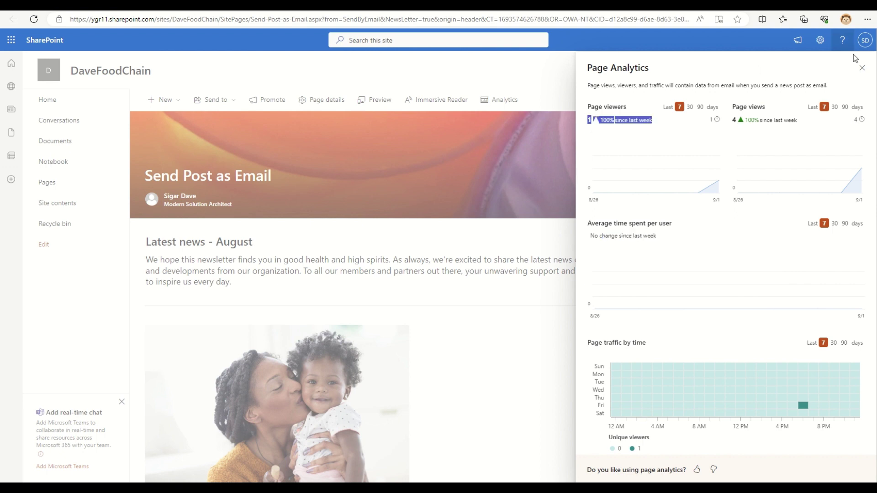
{"action": "left_click", "coordinate": [862, 69]}
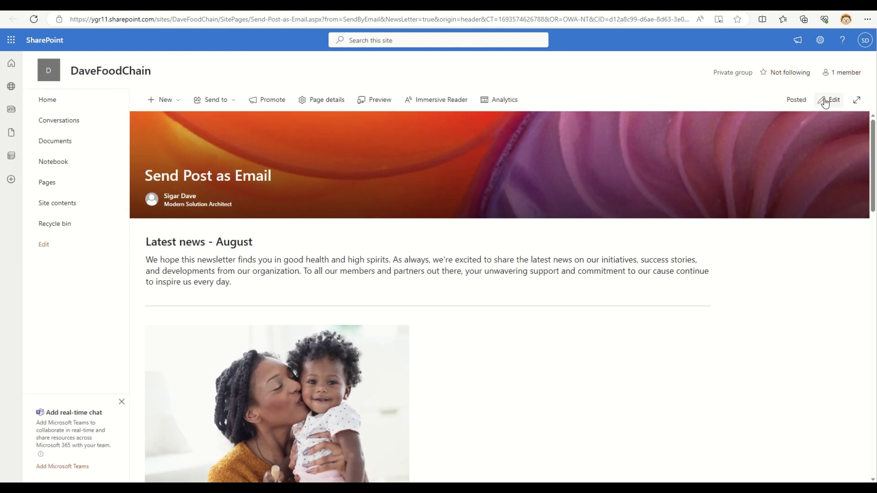
Edit the post and append '2023' to the 'Latest news - August' heading
{"action": "left_click", "coordinate": [831, 100]}
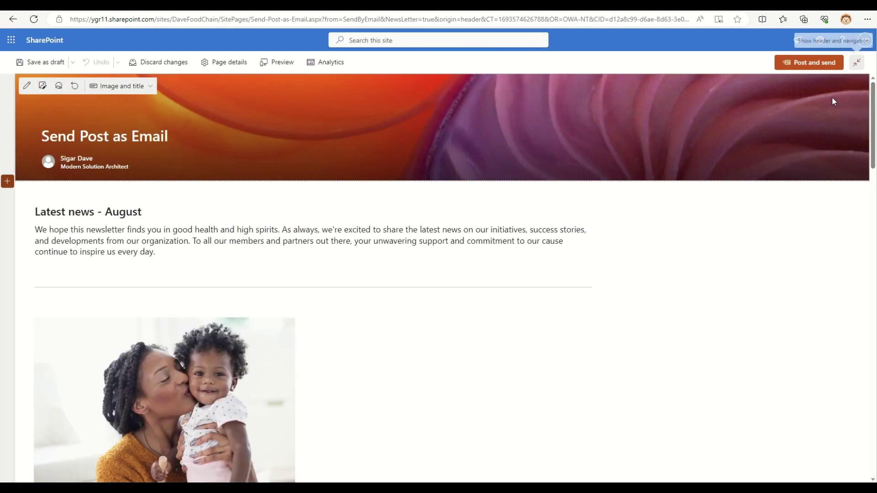
{"action": "left_click", "coordinate": [166, 215]}
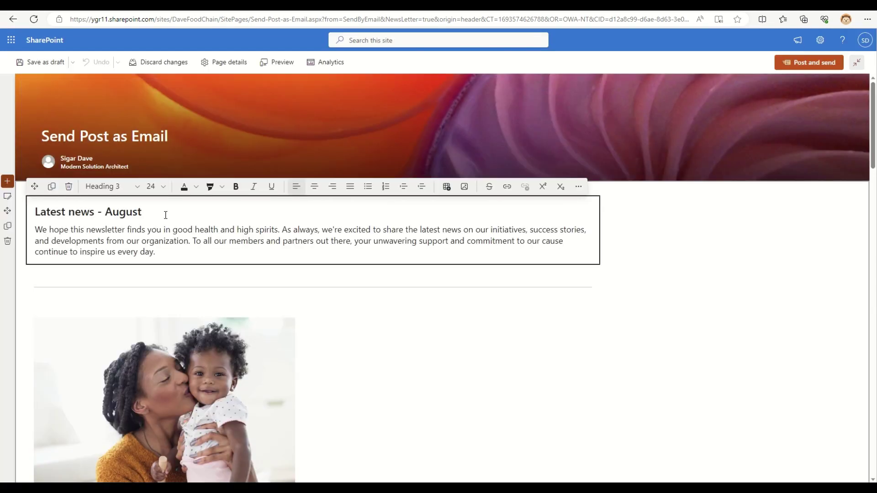
{"action": "type", "text": "2023"}
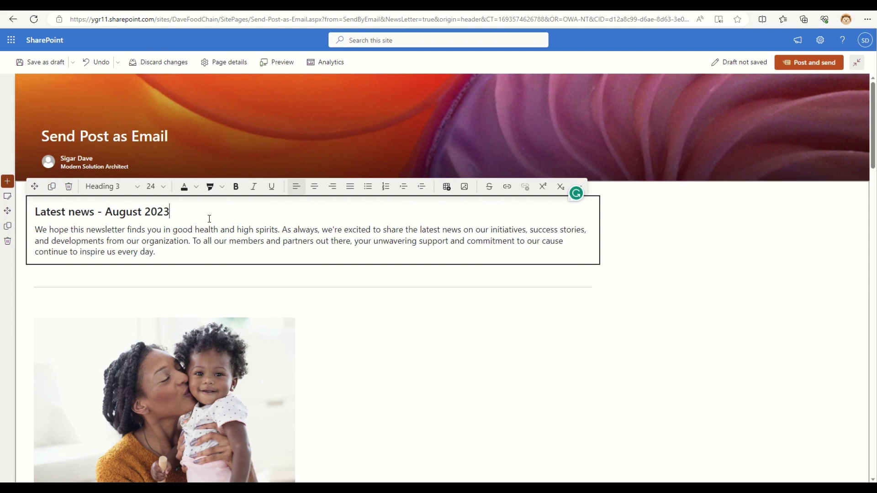
{"action": "left_click", "coordinate": [662, 228]}
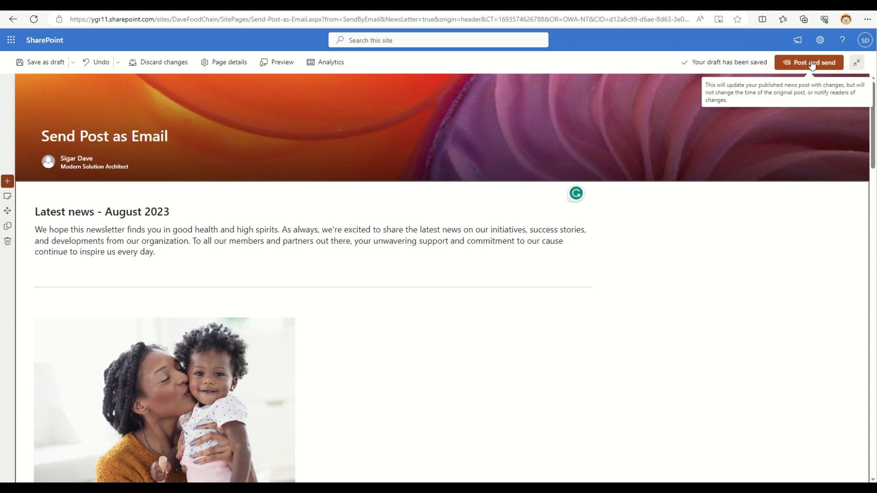
Republish the post and add its author as the email recipient
{"action": "left_click", "coordinate": [812, 64]}
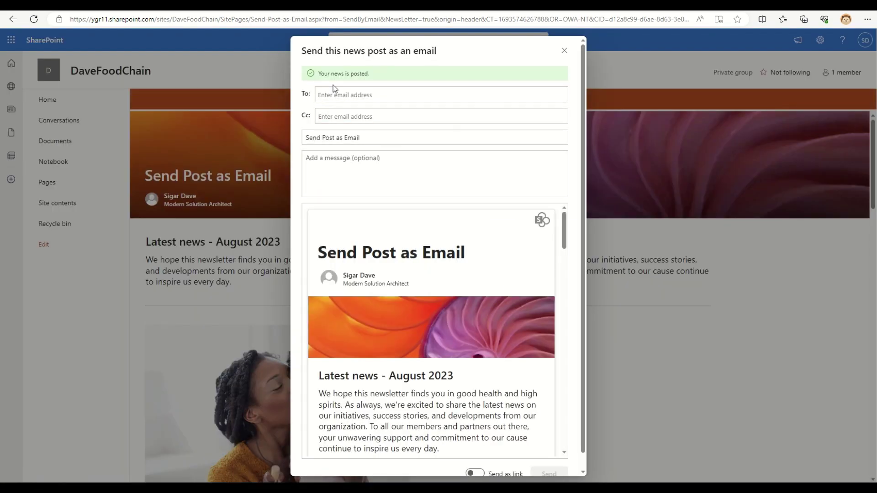
{"action": "left_click", "coordinate": [333, 96]}
{"action": "type", "text": "Sigar Dave"}
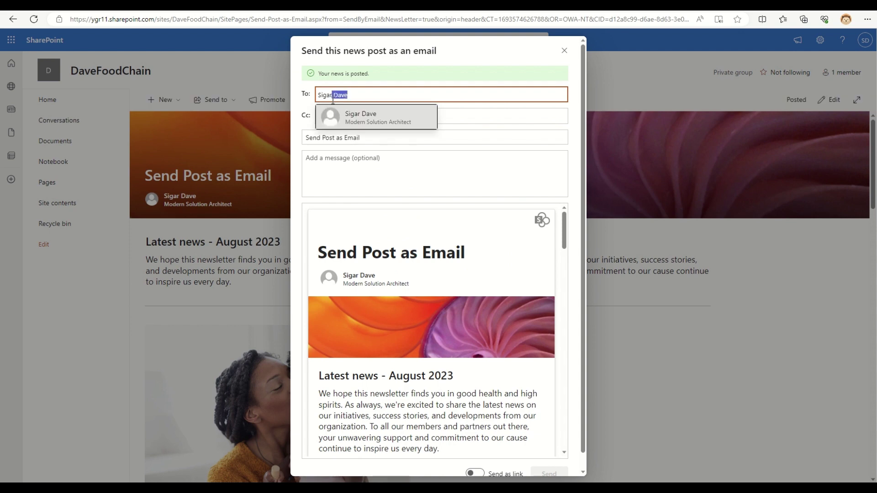
{"action": "left_click", "coordinate": [341, 111]}
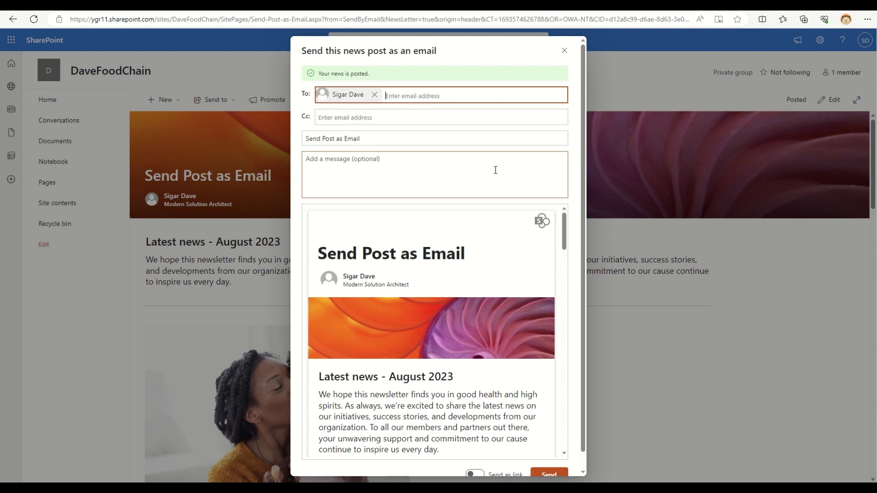
{"action": "scroll", "coordinate": [490, 239], "scroll_direction": "down", "scroll_amount": 1}
{"action": "scroll", "coordinate": [491, 238], "scroll_direction": "up", "scroll_amount": 1}
Write the message 'Awesome' and send the full post by email
{"action": "left_click", "coordinate": [339, 187]}
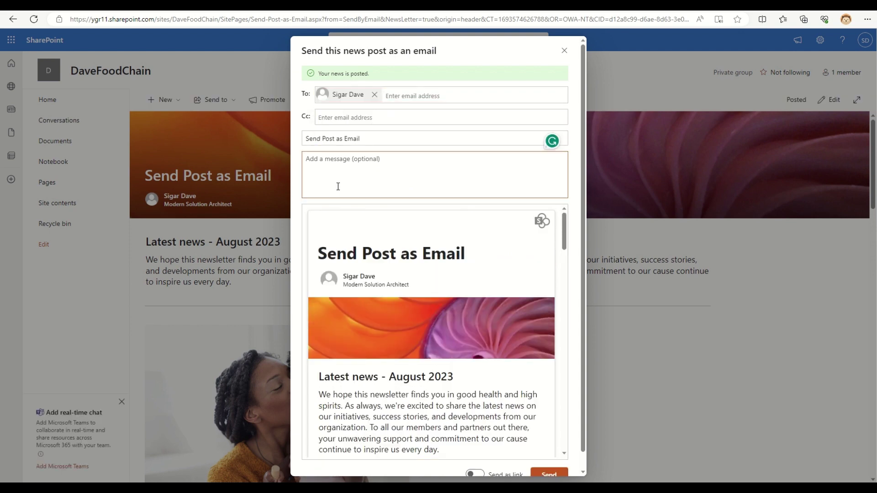
{"action": "type", "text": "Awesome"}
{"action": "scroll", "coordinate": [463, 319], "scroll_direction": "down", "scroll_amount": 5}
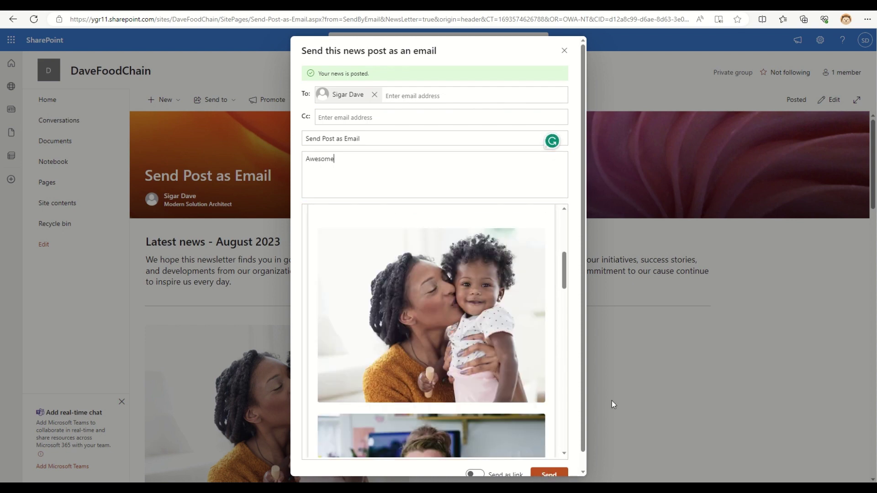
{"action": "scroll", "coordinate": [587, 392], "scroll_direction": "down", "scroll_amount": 1}
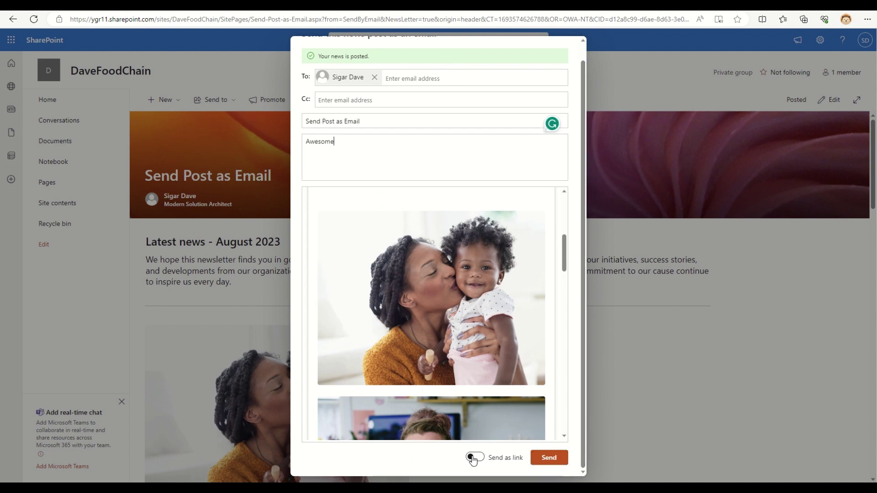
{"action": "left_click", "coordinate": [537, 464]}
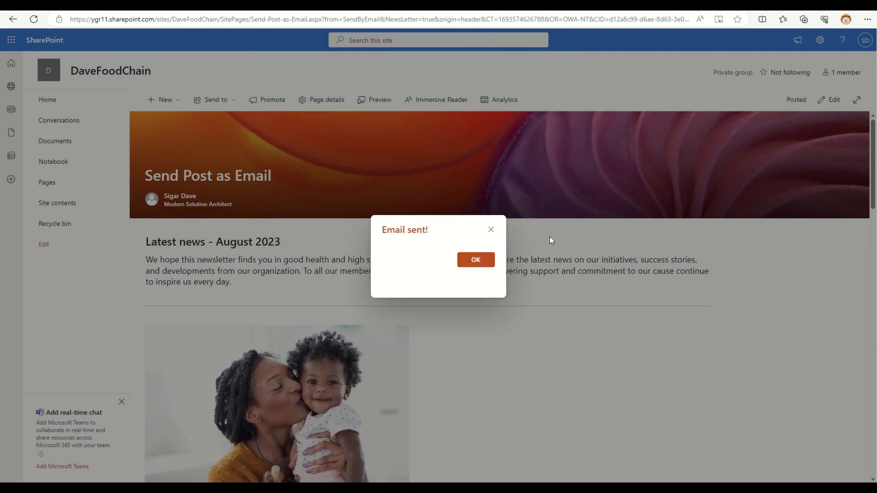
{"action": "left_click", "coordinate": [482, 264]}
Confirm 'August 2023' in the new Send Post as Email message, then open the older 'Look at this post' email
{"action": "mouse_move", "coordinate": [416, 18]}
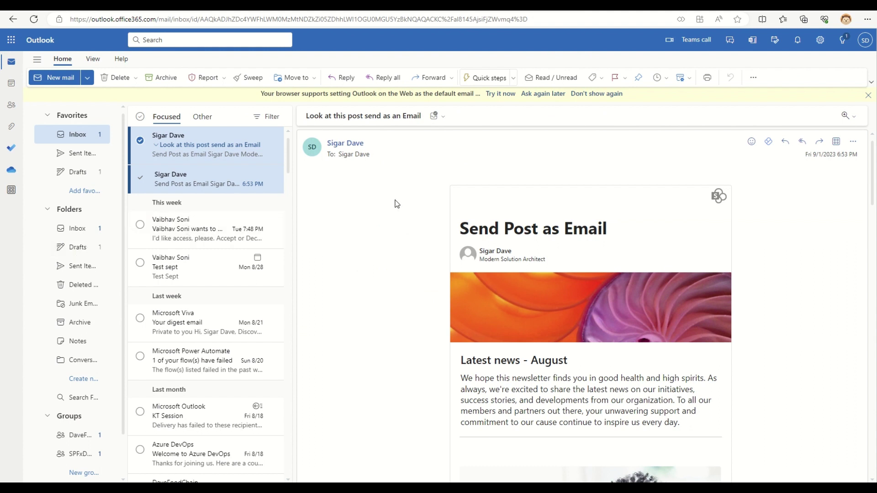
{"action": "left_click", "coordinate": [187, 152]}
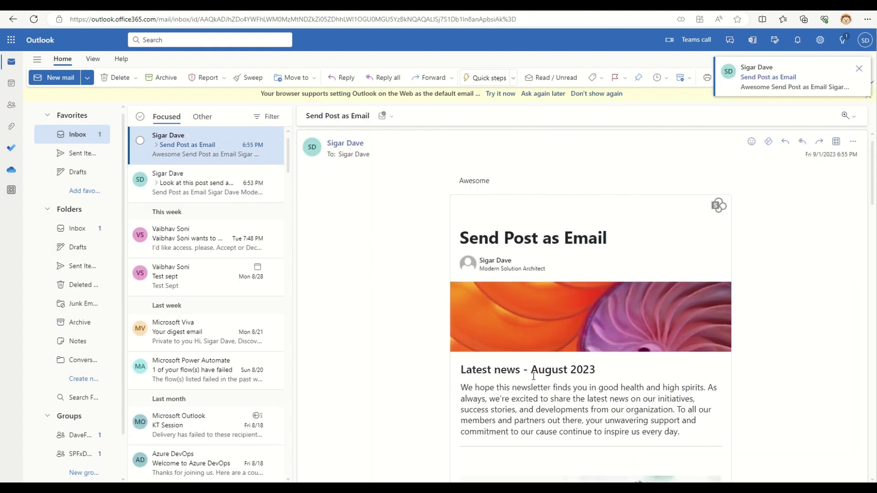
{"action": "left_click_drag", "start_coordinate": [574, 370], "coordinate": [596, 370]}
{"action": "left_click", "coordinate": [205, 182]}
{"action": "left_click_drag", "start_coordinate": [501, 229], "coordinate": [638, 232]}
Republish the post to its author as the recipient with the Send as link toggle switched on
{"action": "left_click", "coordinate": [538, 365]}
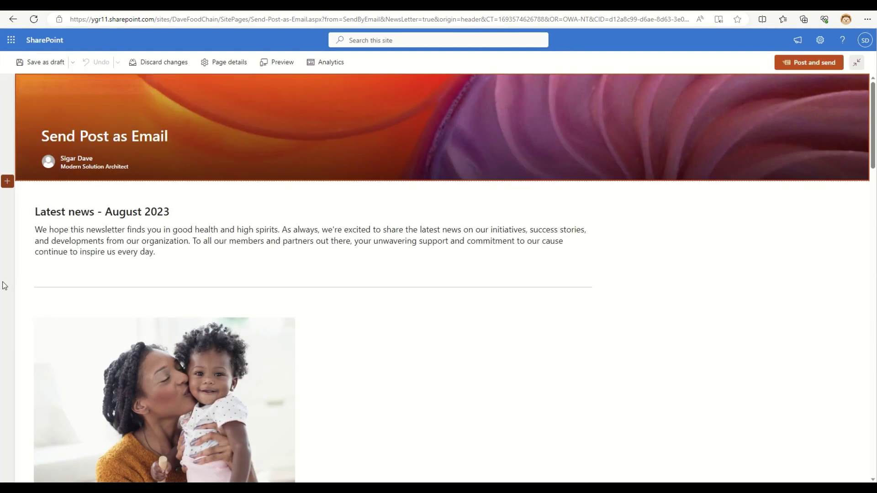
{"action": "left_click", "coordinate": [811, 64]}
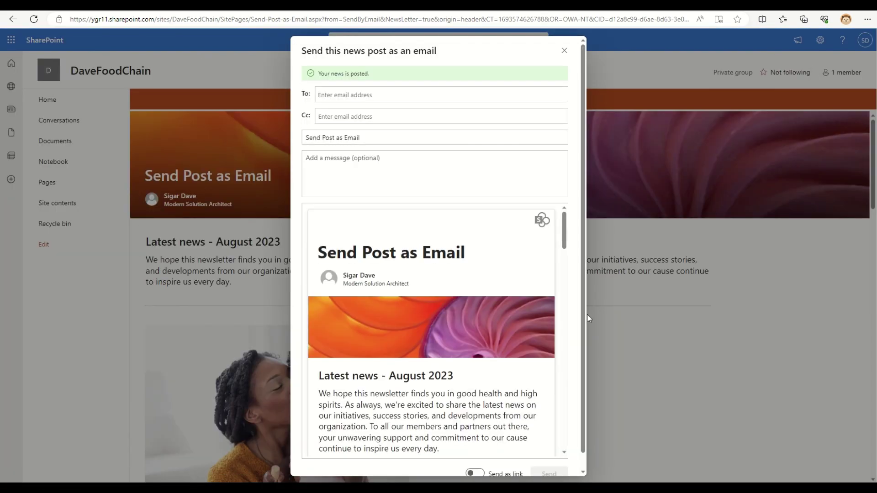
{"action": "left_click", "coordinate": [358, 96]}
{"action": "type", "text": "s"}
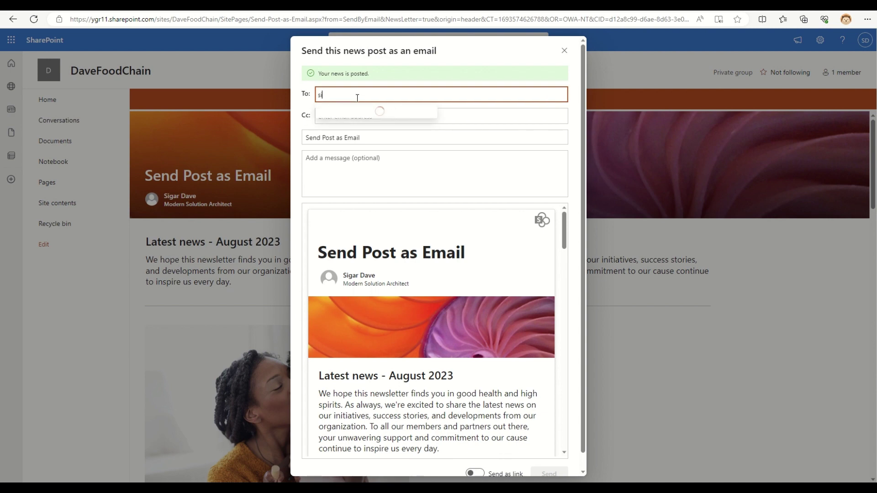
{"action": "type", "text": "igar Dave"}
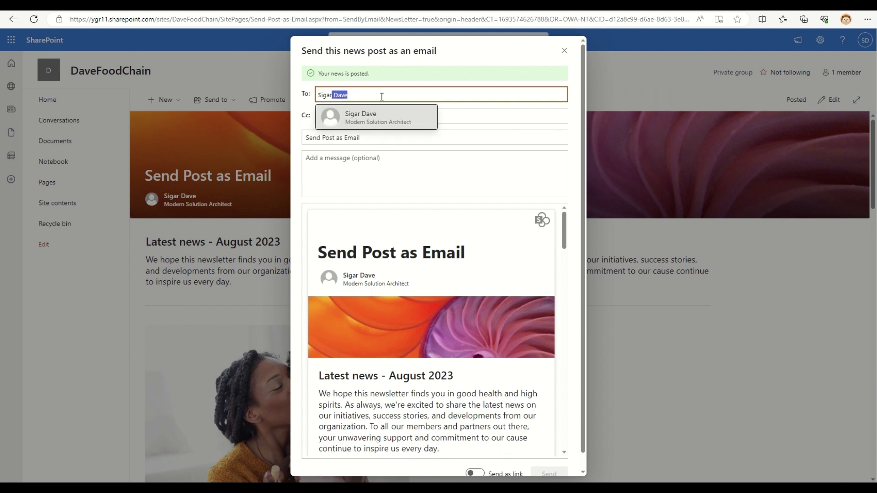
{"action": "left_click", "coordinate": [358, 114]}
{"action": "scroll", "coordinate": [528, 421], "scroll_direction": "down", "scroll_amount": 2}
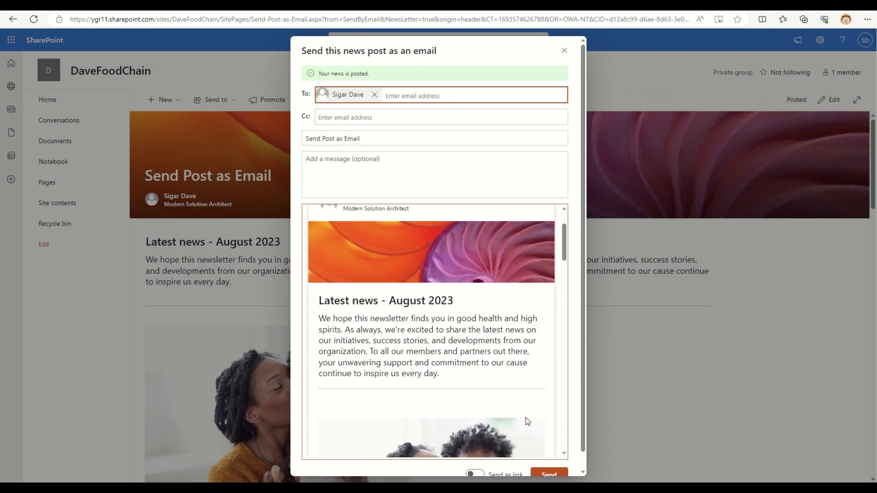
{"action": "scroll", "coordinate": [528, 421], "scroll_direction": "down", "scroll_amount": 5}
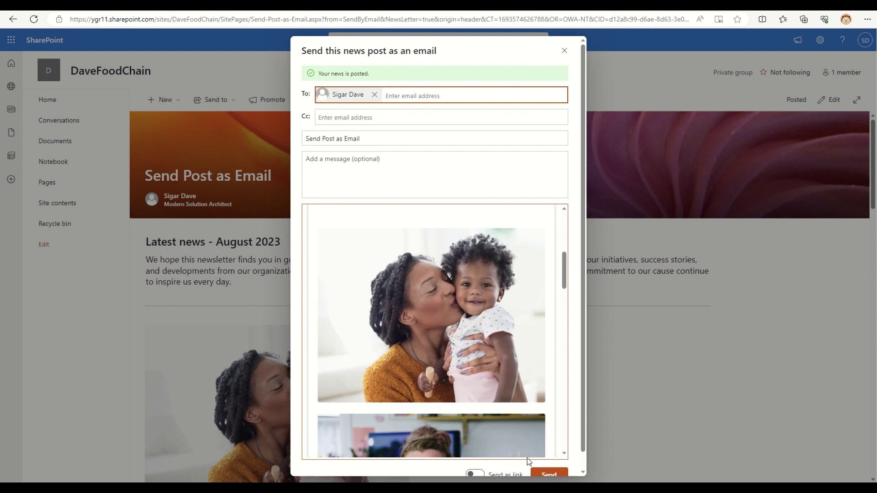
{"action": "left_click", "coordinate": [476, 475]}
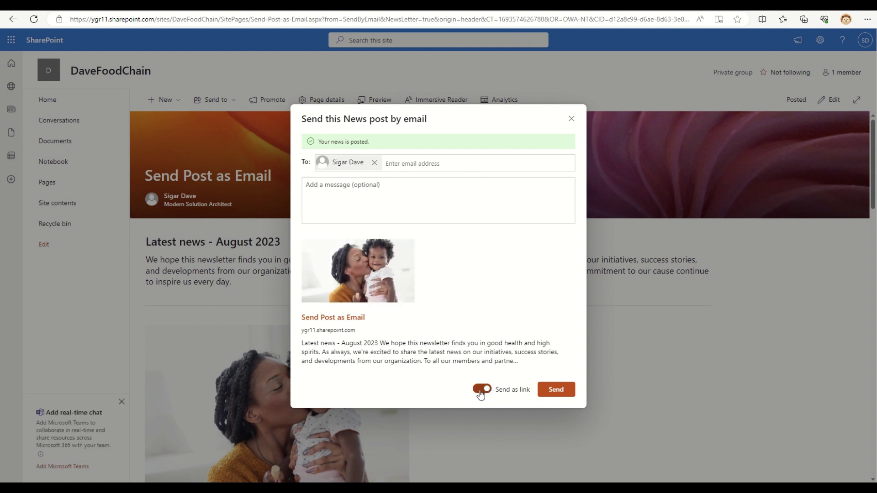
{"action": "left_click", "coordinate": [318, 187]}
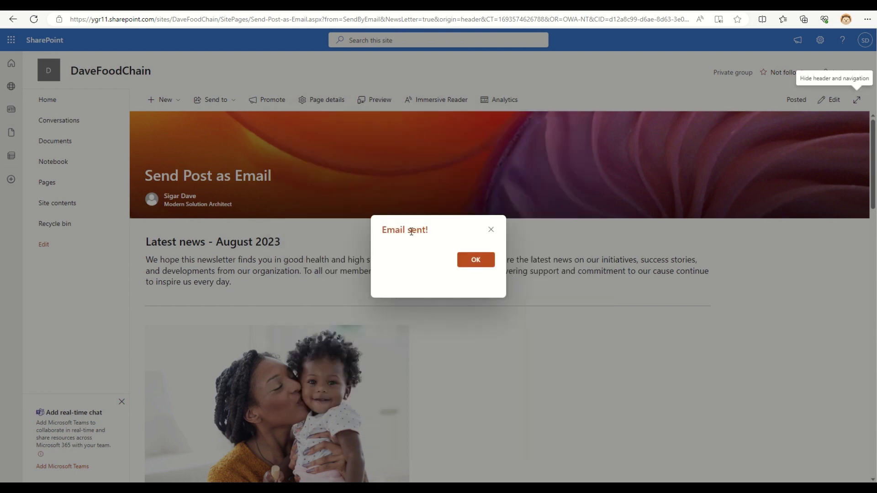
{"action": "left_click_drag", "start_coordinate": [388, 233], "coordinate": [435, 233]}
Open the new 'shared Send Post as Email' message in Outlook and read its introductory sentence
{"action": "left_click", "coordinate": [486, 268]}
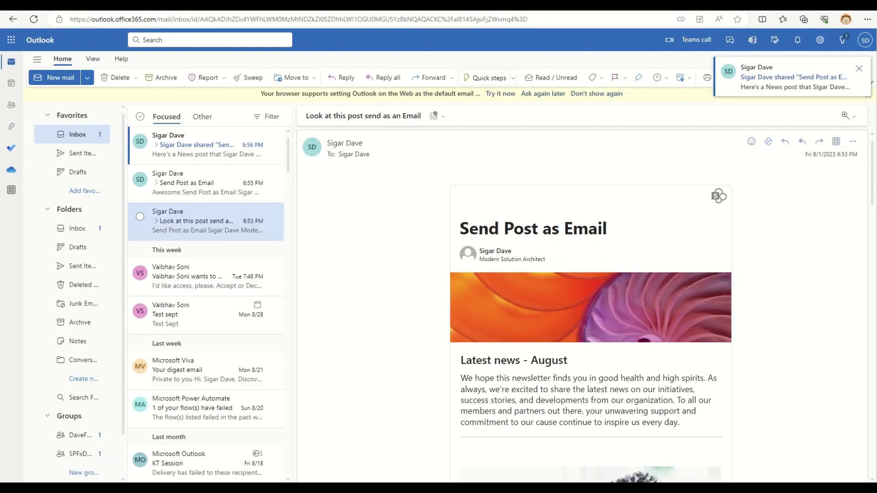
{"action": "left_click", "coordinate": [769, 79]}
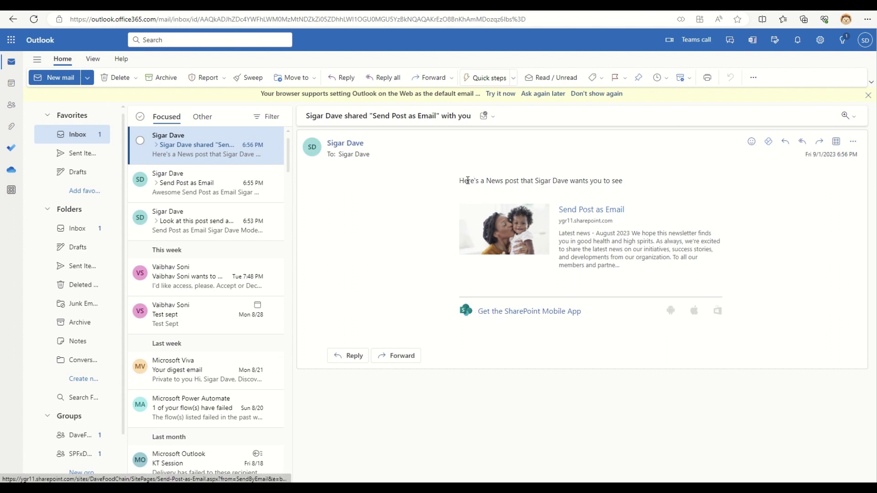
{"action": "left_click_drag", "start_coordinate": [465, 181], "coordinate": [681, 184]}
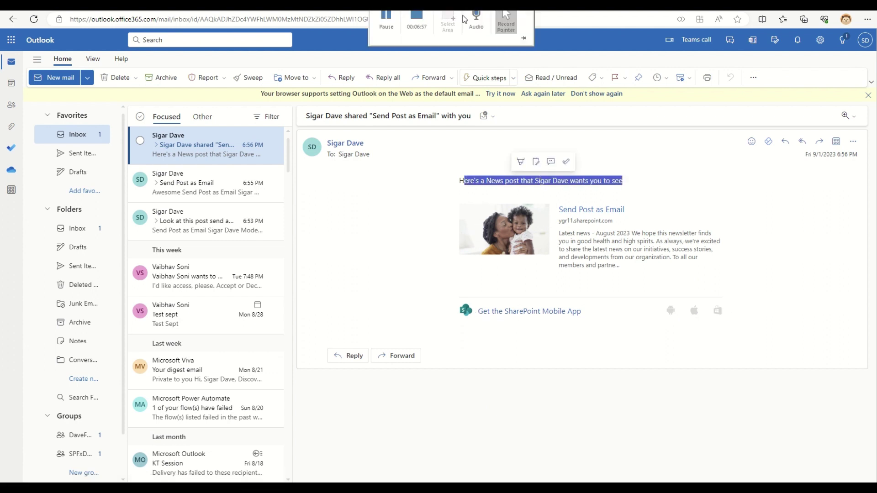